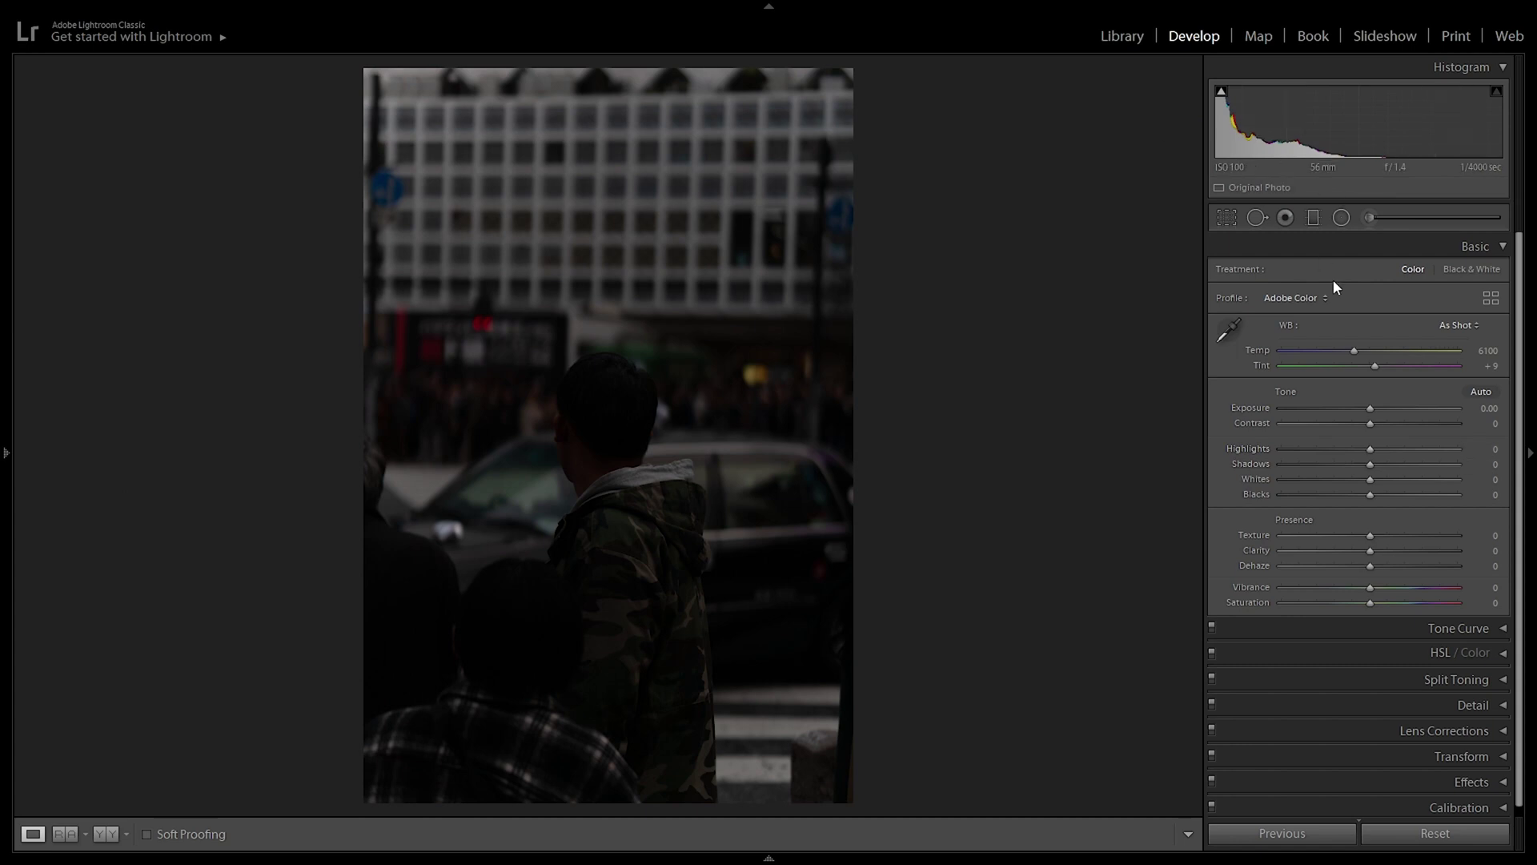
Step: Push Exposure to its maximum, pull it back to +2.60, then reset it to 0.00
{"action": "left_click_drag", "start_coordinate": [1393, 408], "coordinate": [1459, 409]}
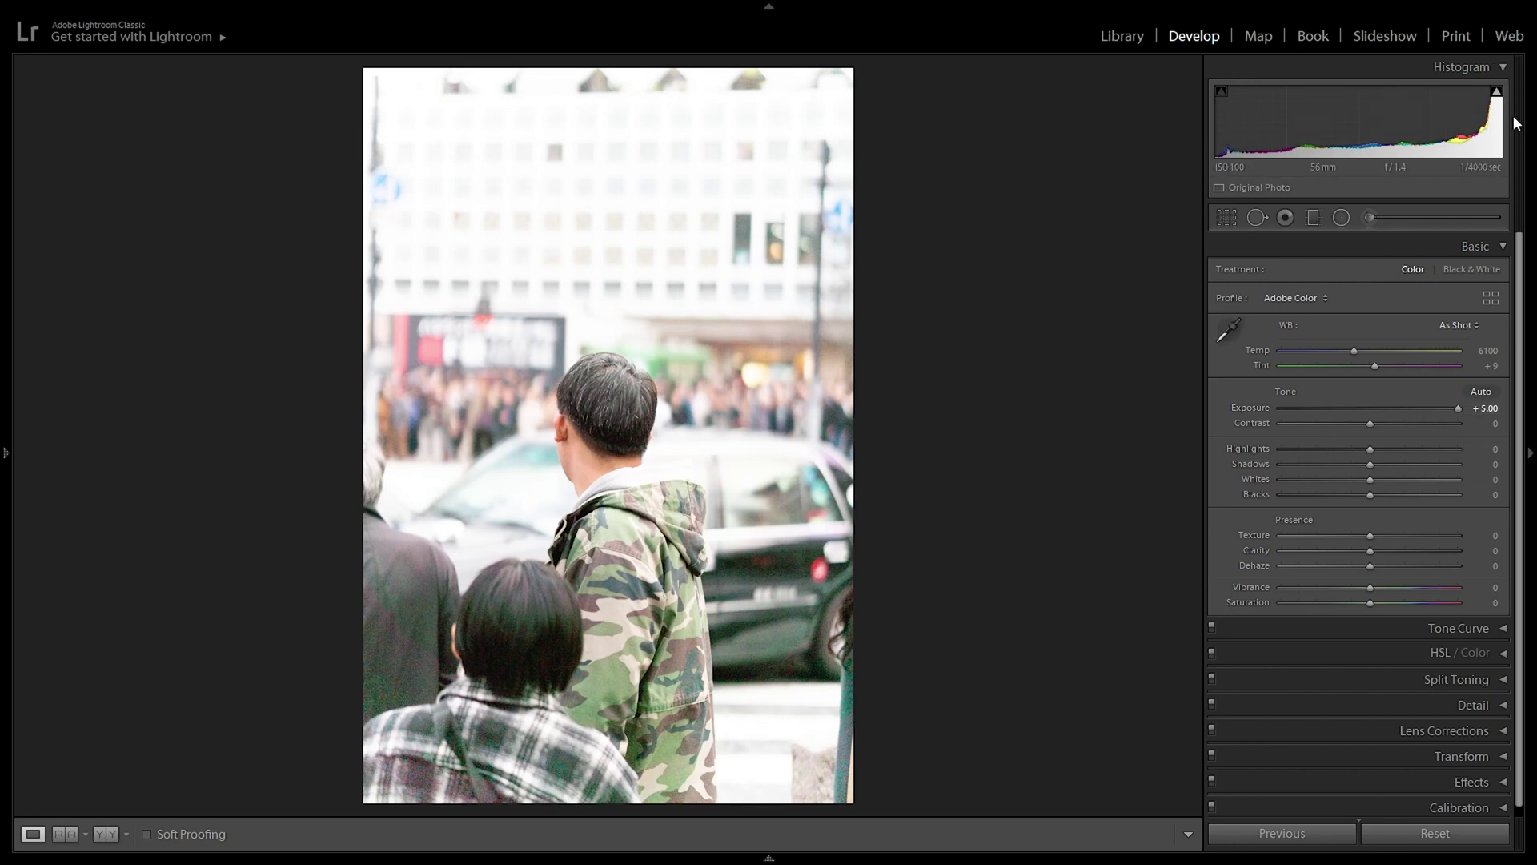
{"action": "left_click_drag", "start_coordinate": [1459, 409], "coordinate": [1417, 410]}
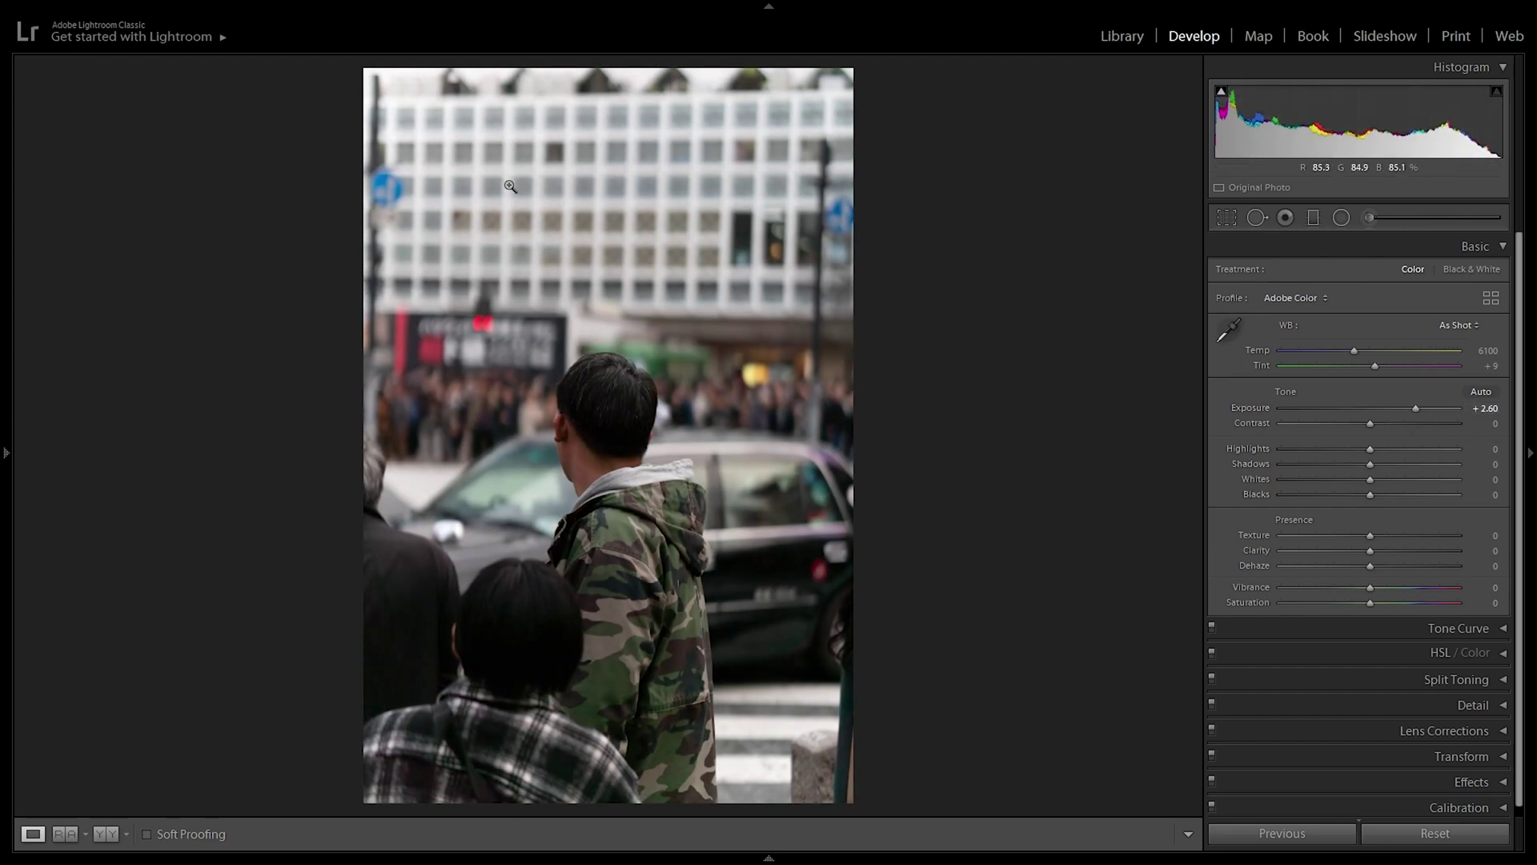
{"action": "double_click", "coordinate": [1415, 408]}
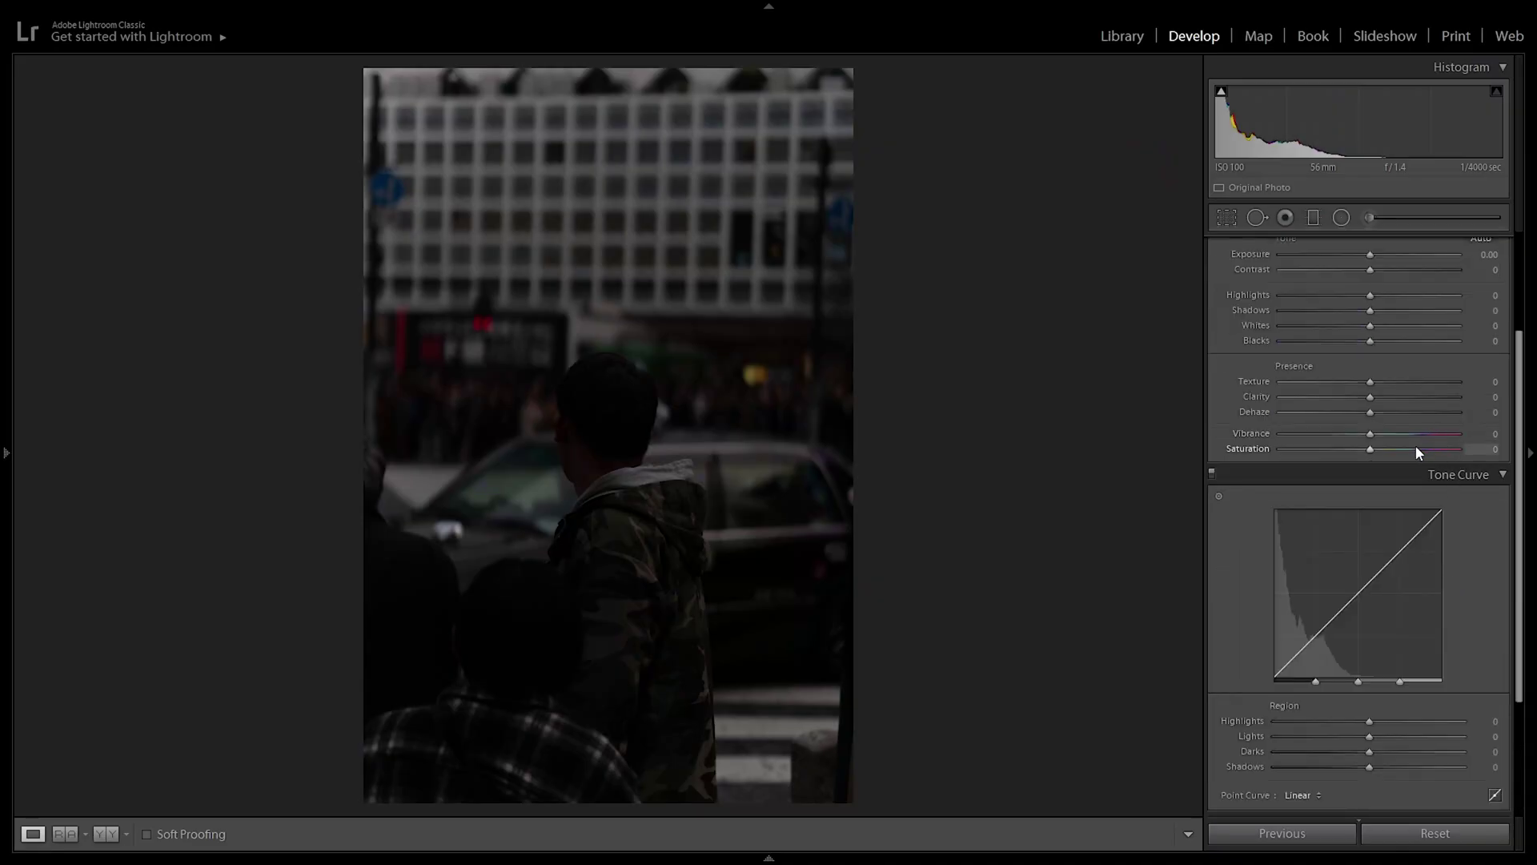
Step: Raise the Tone Curve Shadows and Darks region sliders to brighten the dark tones
{"action": "scroll", "coordinate": [1434, 520], "scroll_direction": "down", "scroll_amount": 3}
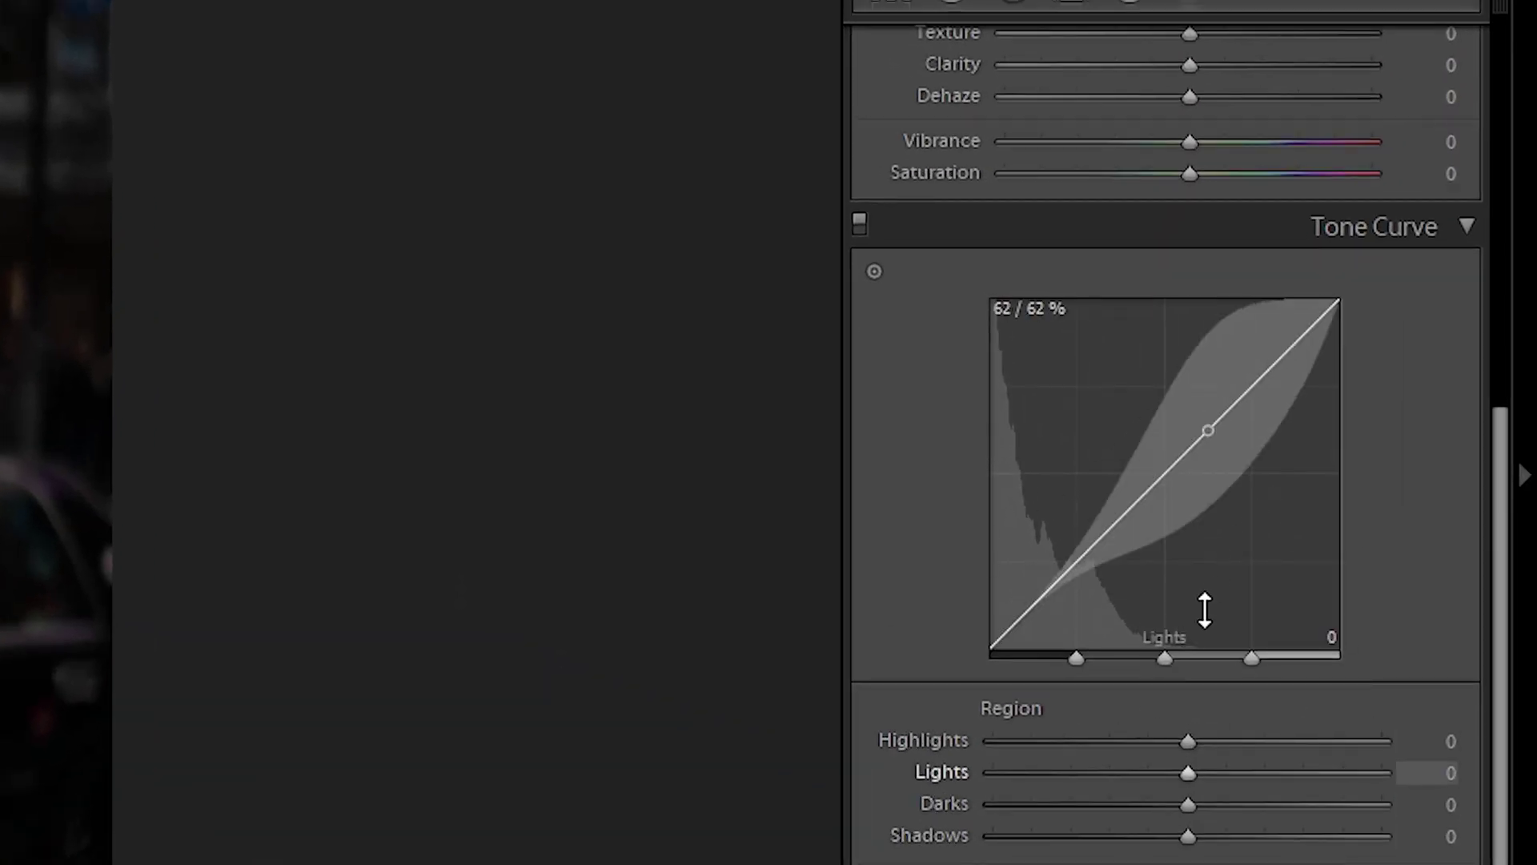
{"action": "left_click_drag", "start_coordinate": [1190, 835], "coordinate": [1441, 857]}
{"action": "left_click_drag", "start_coordinate": [1188, 804], "coordinate": [1278, 774]}
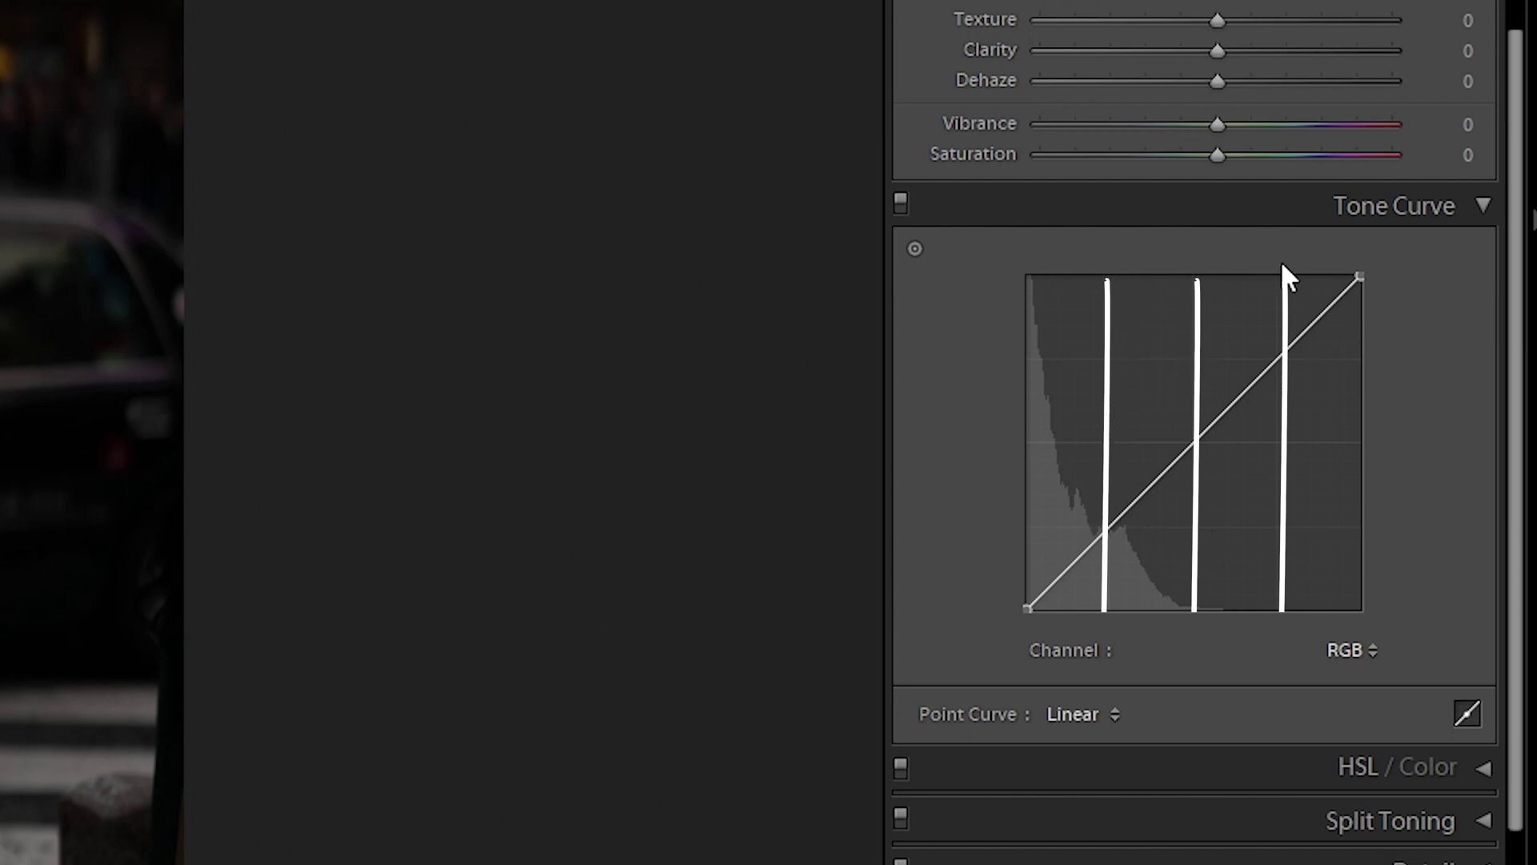
Step: Add shadow and upper points to the RGB point curve and raise the shadow point to brighten
{"action": "scroll", "coordinate": [1376, 353], "scroll_direction": "up", "scroll_amount": 5}
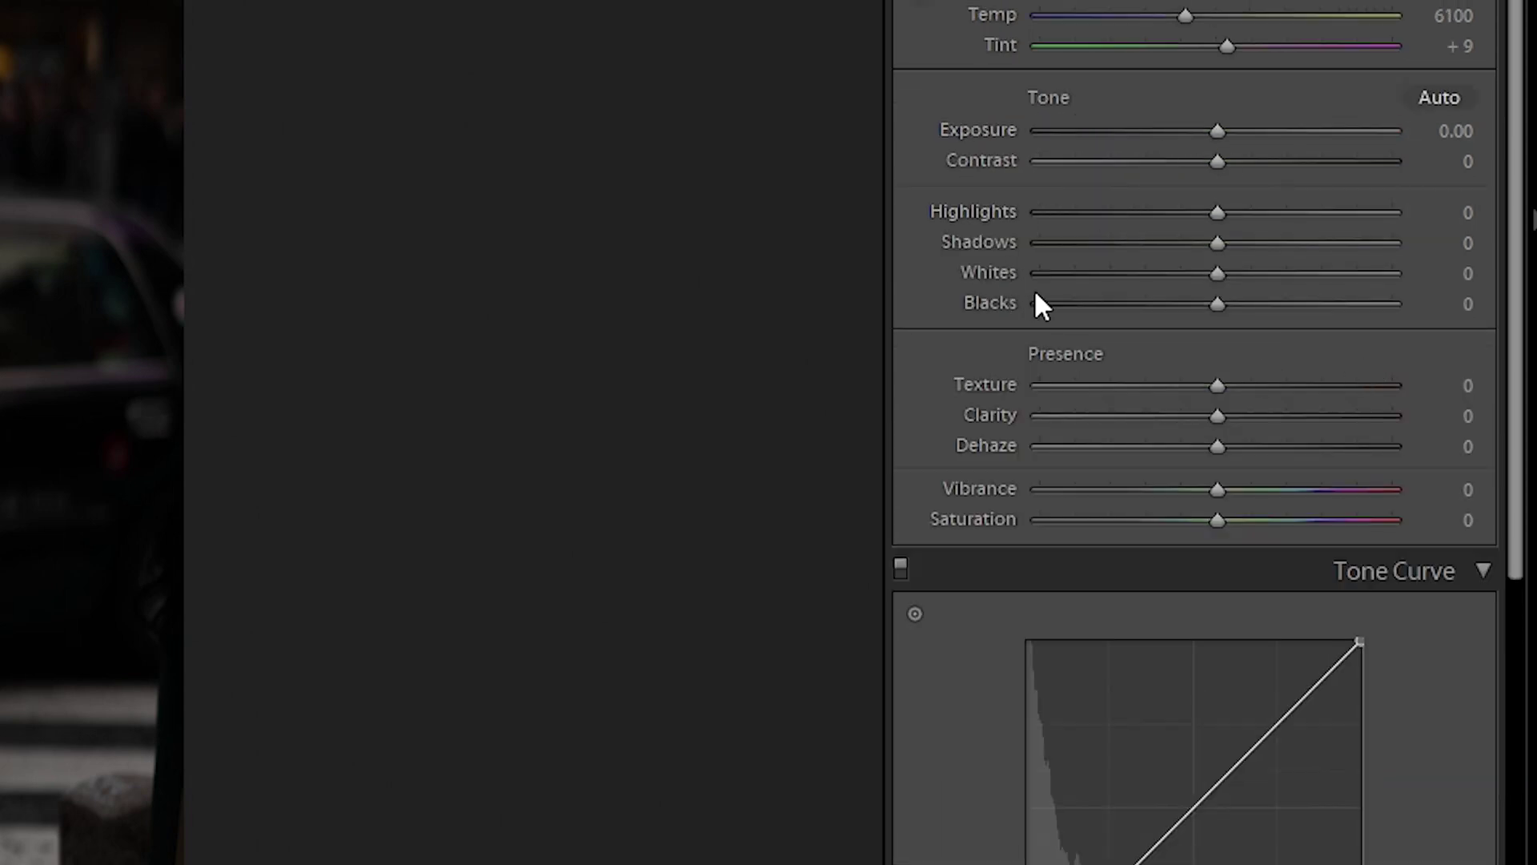
{"action": "scroll", "coordinate": [1105, 264], "scroll_direction": "down", "scroll_amount": 5}
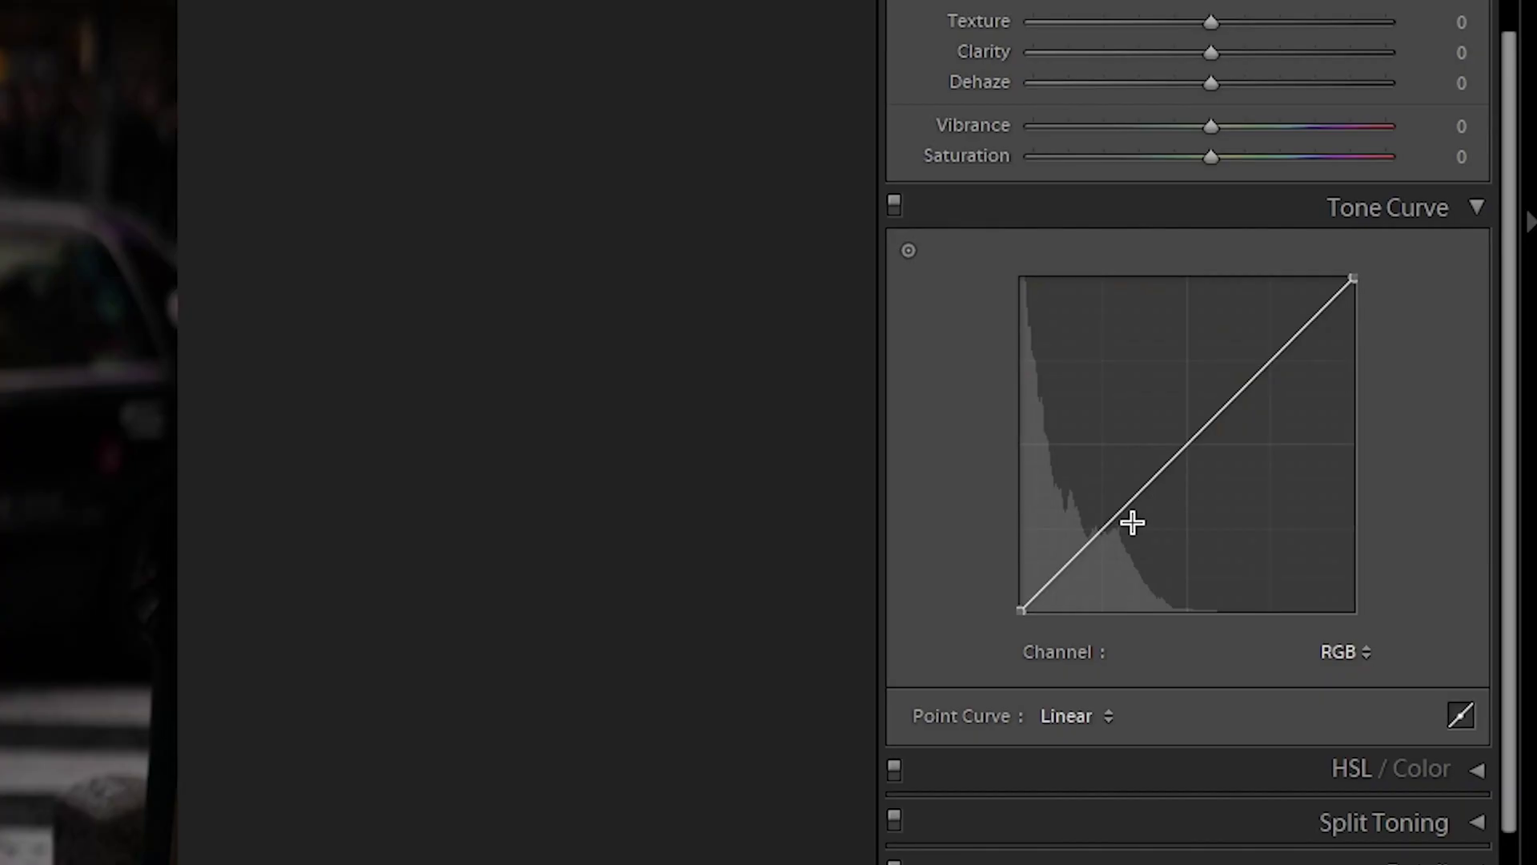
{"action": "left_click", "coordinate": [1108, 527]}
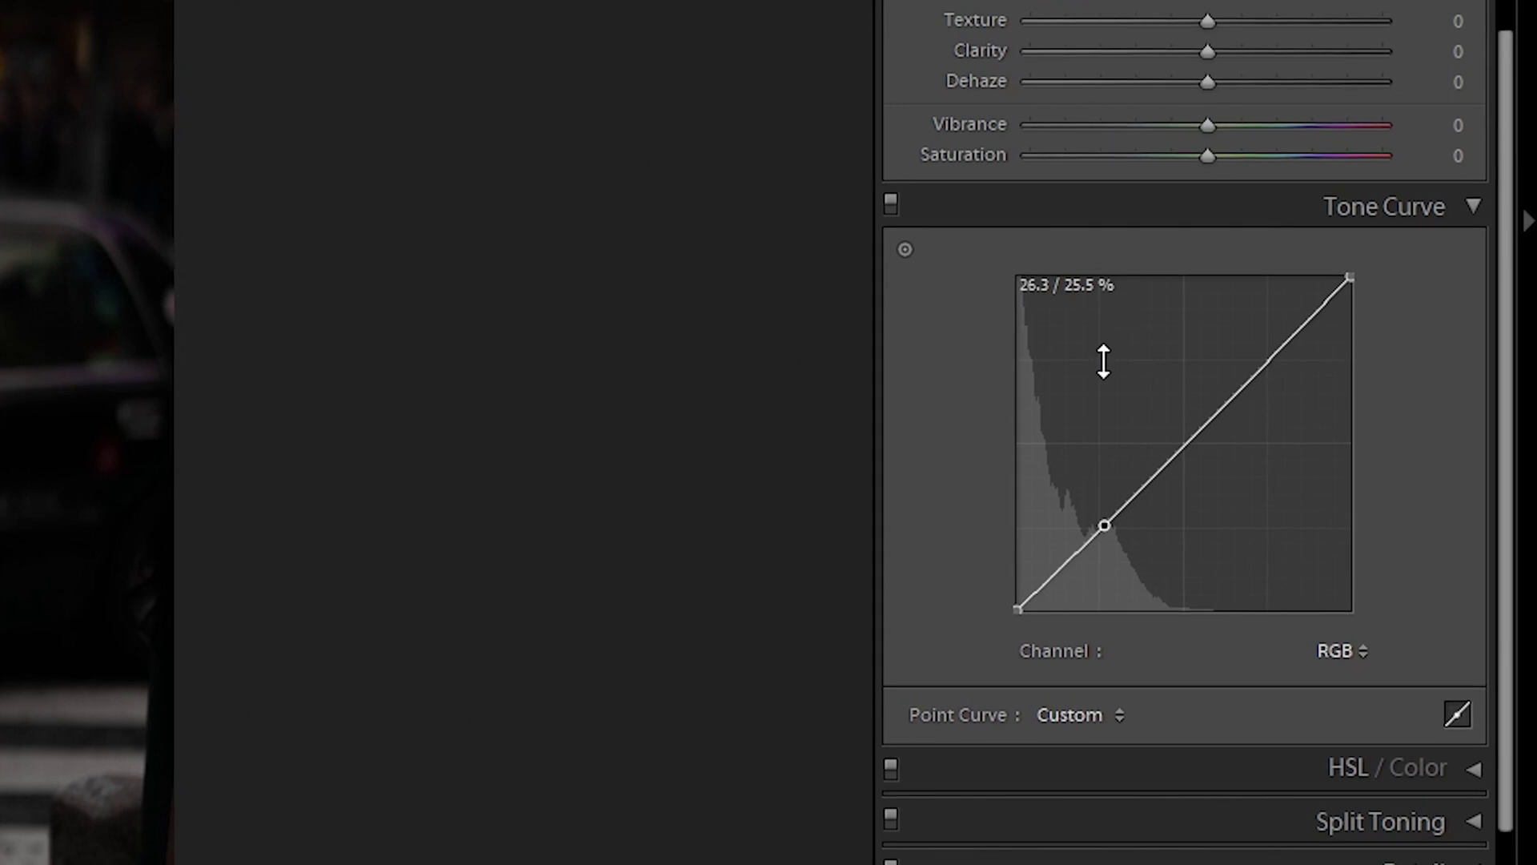
{"action": "left_click", "coordinate": [1270, 362]}
{"action": "left_click_drag", "start_coordinate": [1102, 524], "coordinate": [1095, 538]}
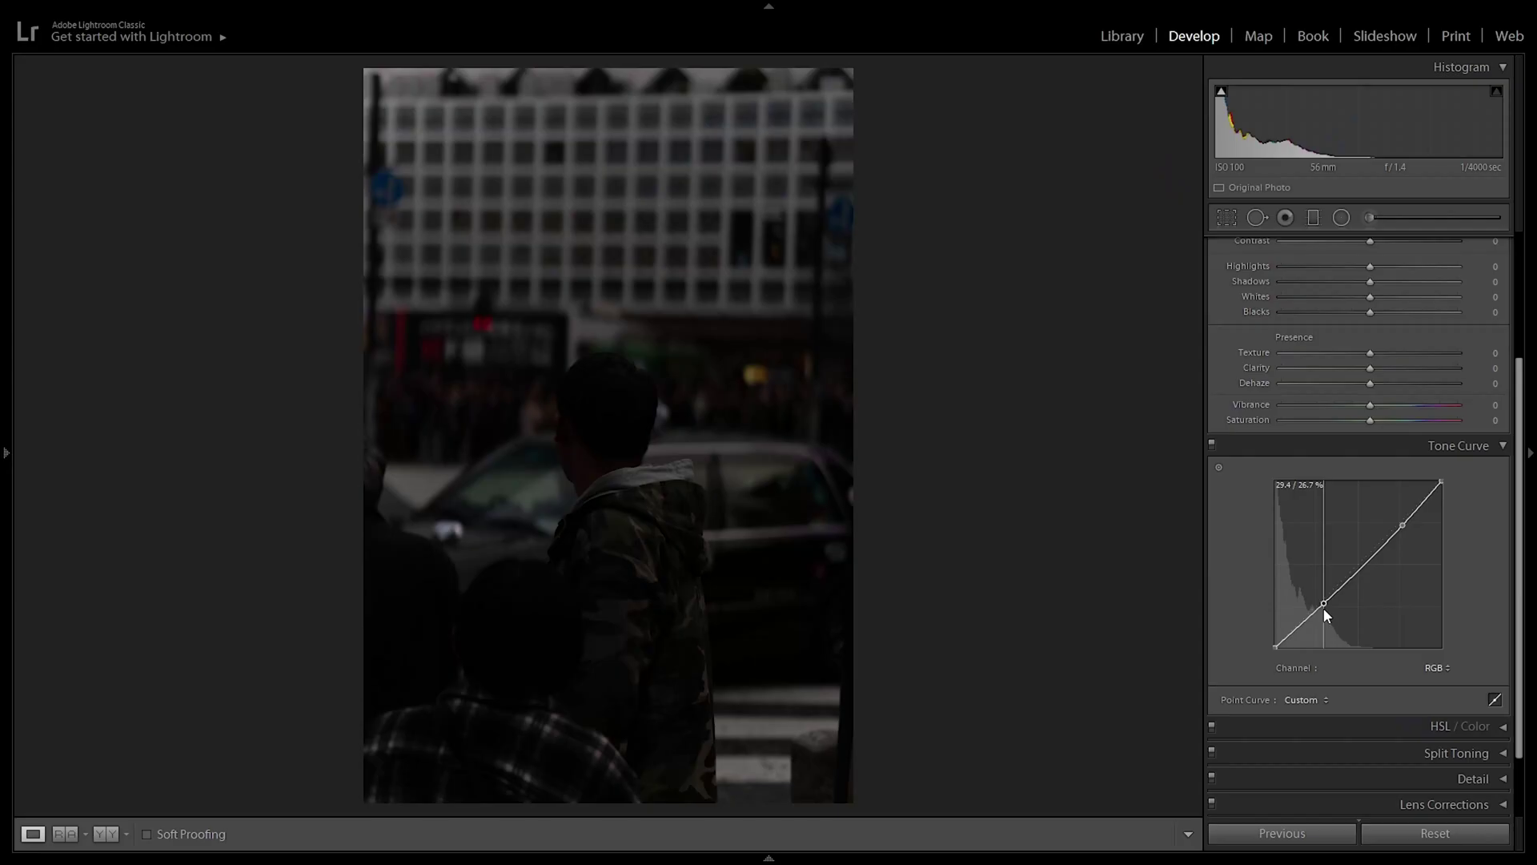
{"action": "left_click_drag", "start_coordinate": [1323, 608], "coordinate": [1317, 549]}
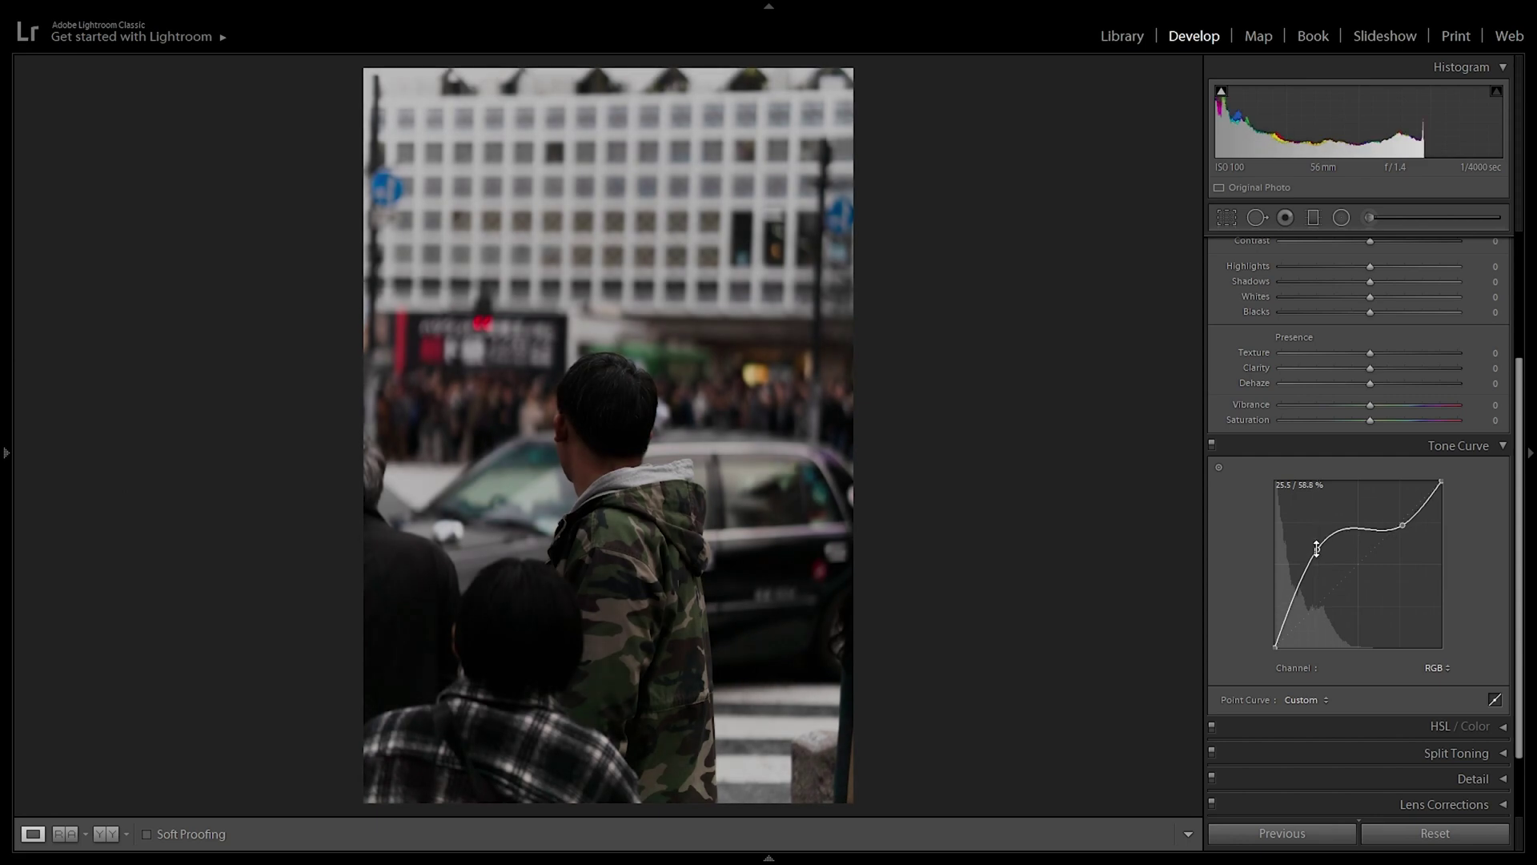
Step: Set parametric regions to Highlights +79, Lights +75, Darks +75, Shadows +84, then return to point editing
{"action": "left_click_drag", "start_coordinate": [1403, 528], "coordinate": [1312, 547]}
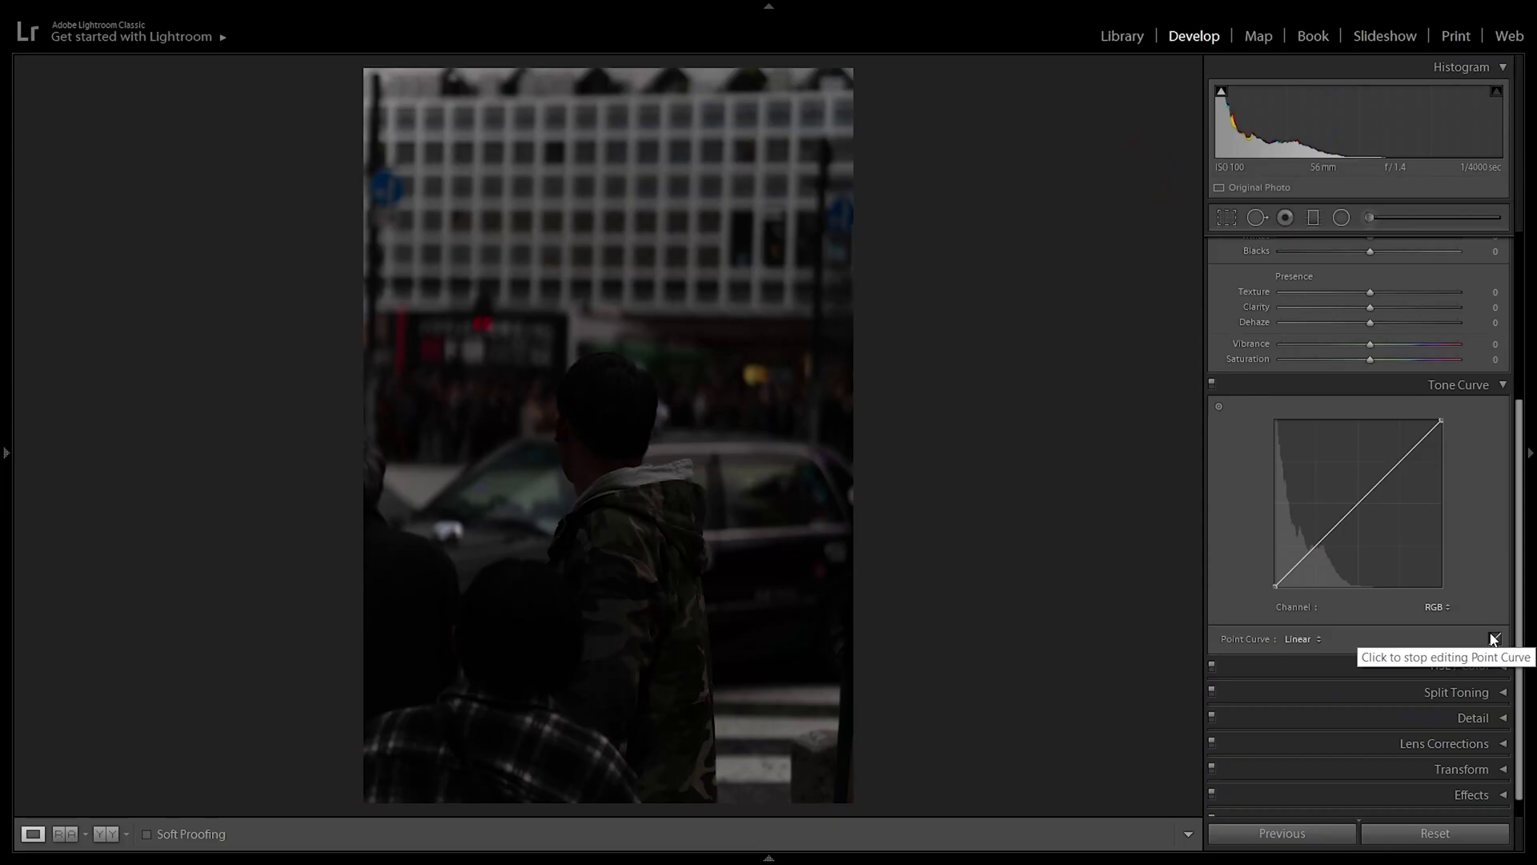
{"action": "left_click", "coordinate": [1494, 641]}
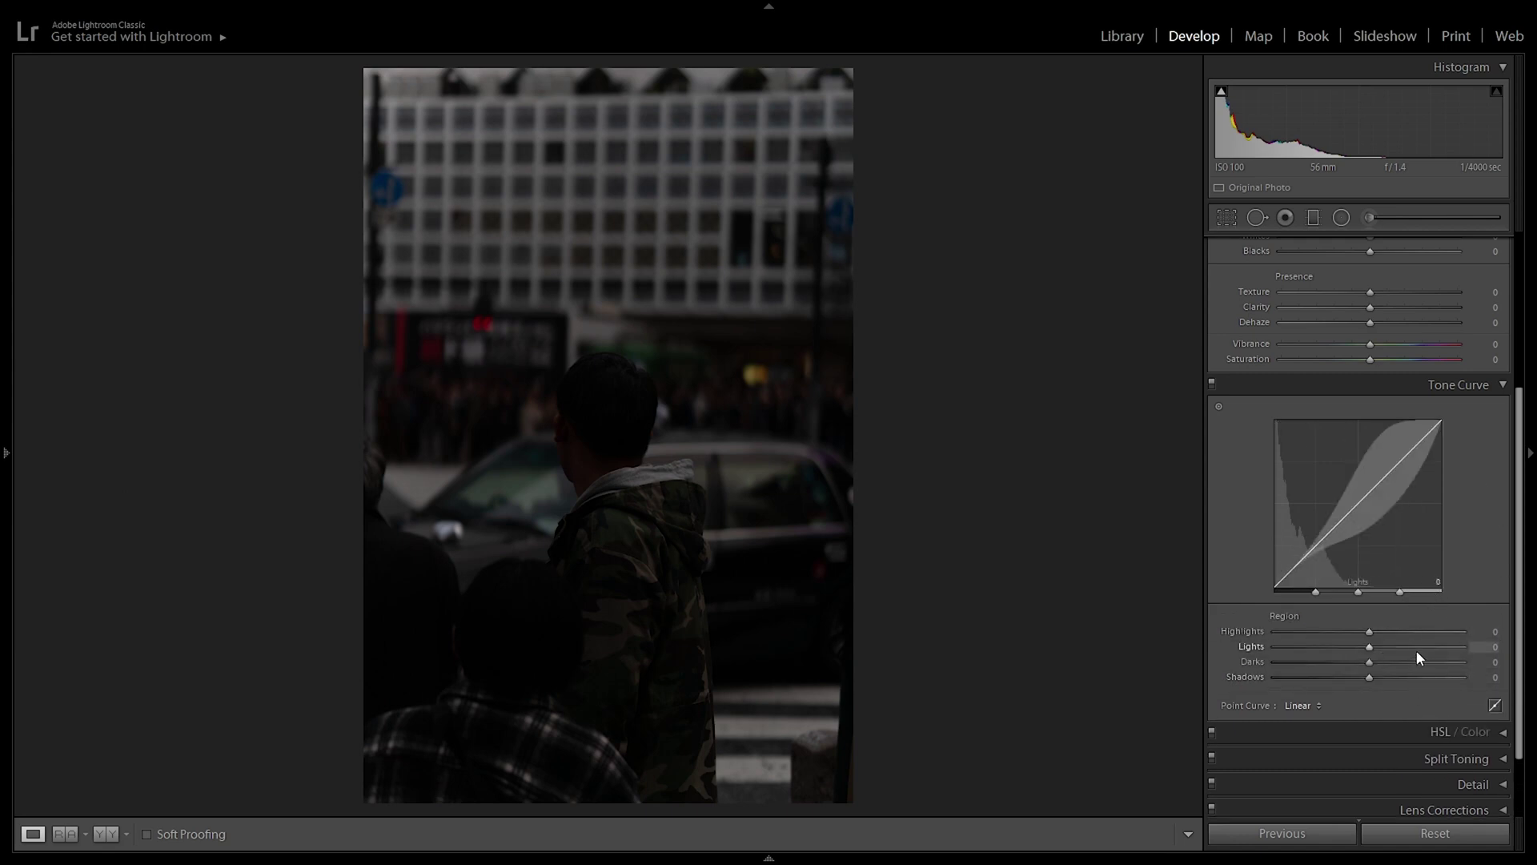
{"action": "mouse_move", "coordinate": [1404, 634]}
{"action": "left_mouse_down"}
{"action": "mouse_move", "coordinate": [1428, 631]}
{"action": "mouse_move", "coordinate": [1447, 679]}
{"action": "left_mouse_up"}
{"action": "left_click", "coordinate": [1425, 661]}
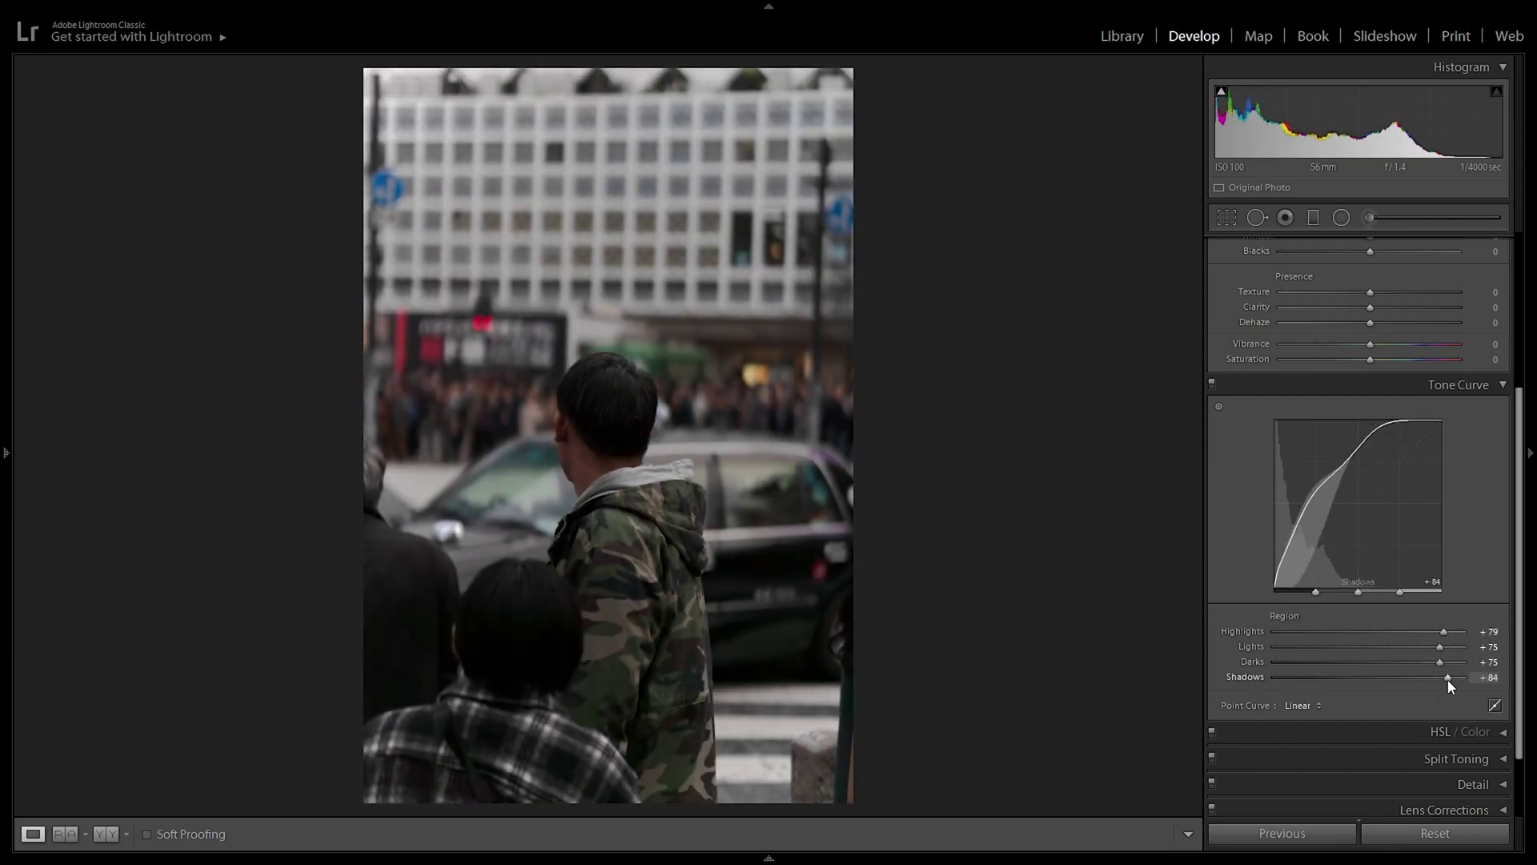
{"action": "left_click", "coordinate": [1495, 706]}
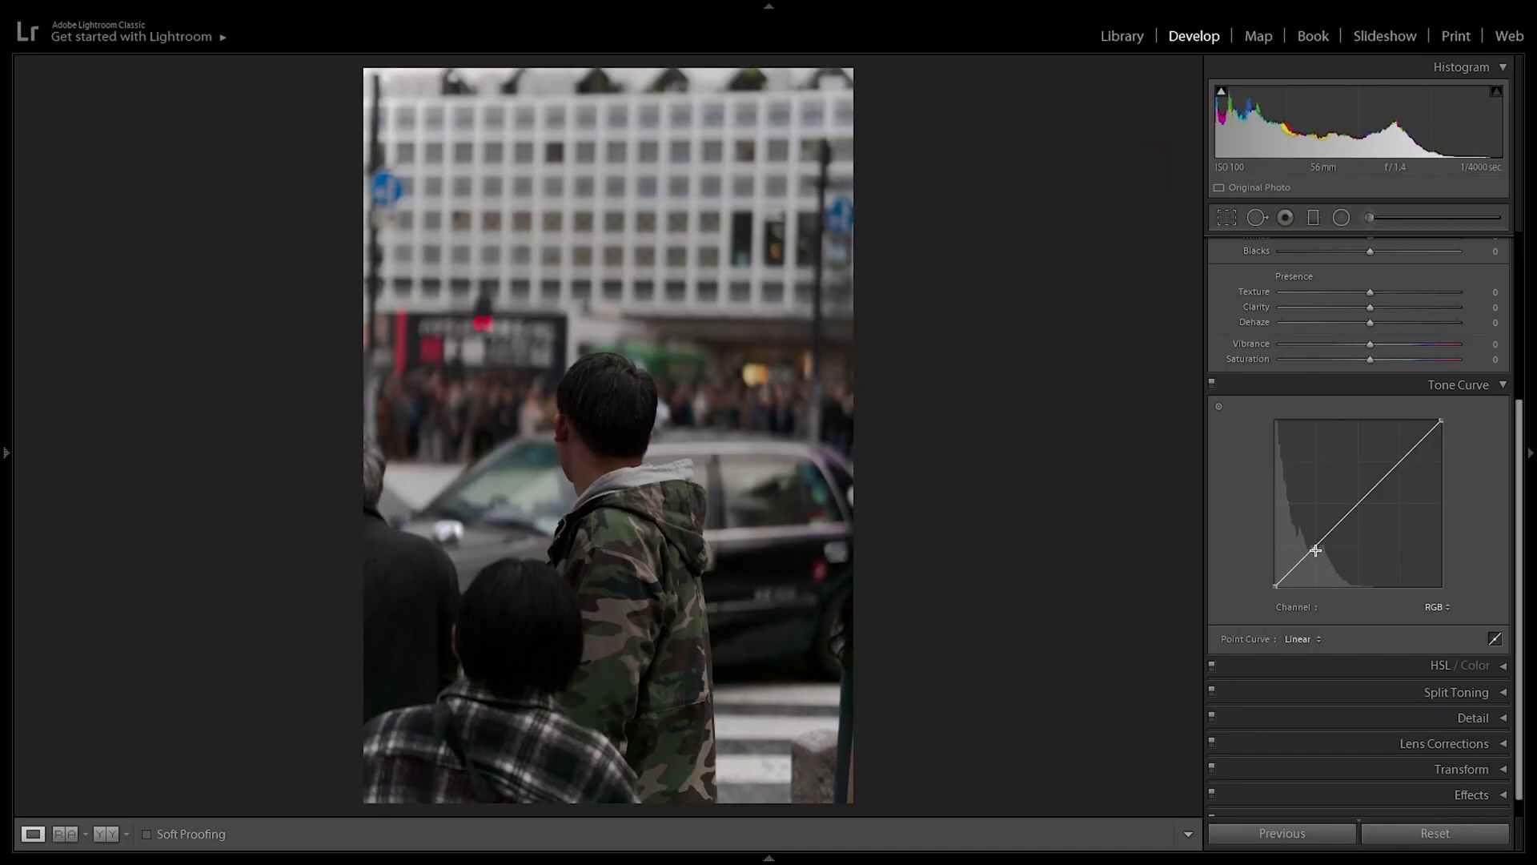
{"action": "left_click", "coordinate": [1314, 548]}
{"action": "left_click_drag", "start_coordinate": [1314, 548], "coordinate": [1316, 557]}
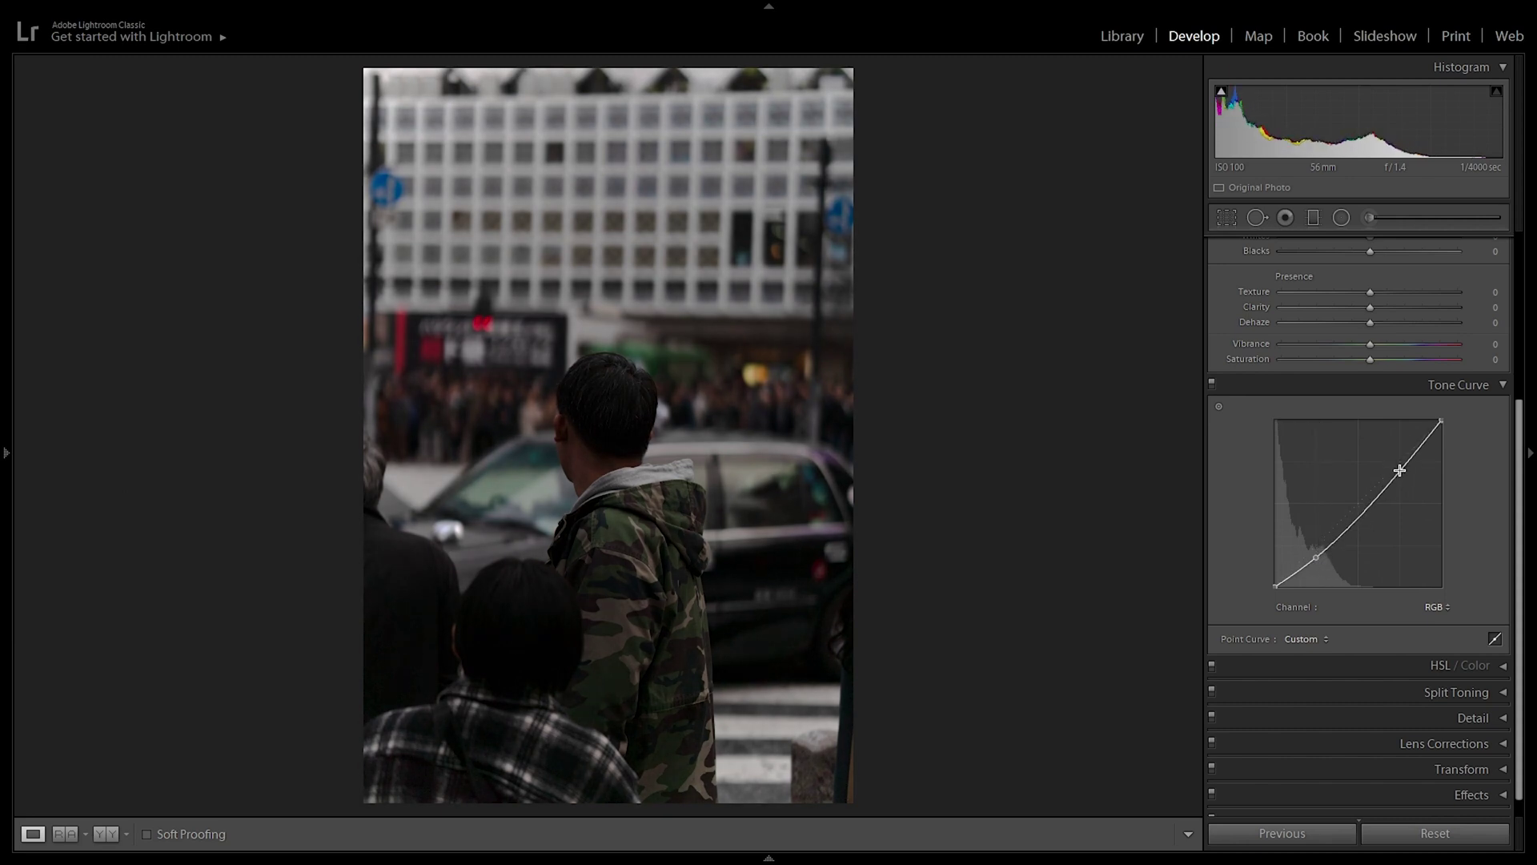
{"action": "left_click_drag", "start_coordinate": [1402, 474], "coordinate": [1414, 422]}
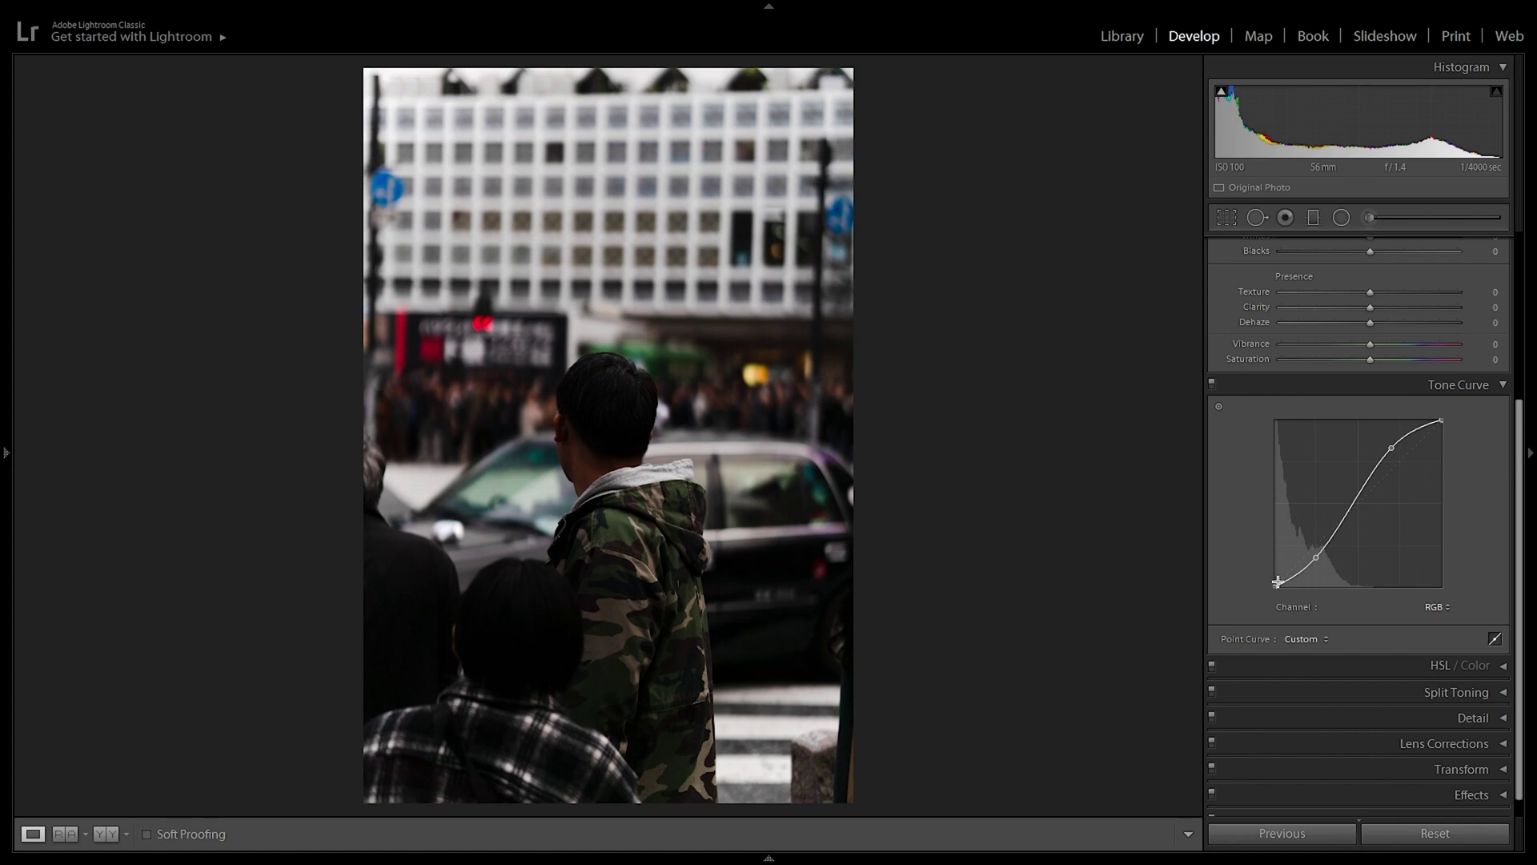
{"action": "left_click_drag", "start_coordinate": [1276, 585], "coordinate": [1259, 569]}
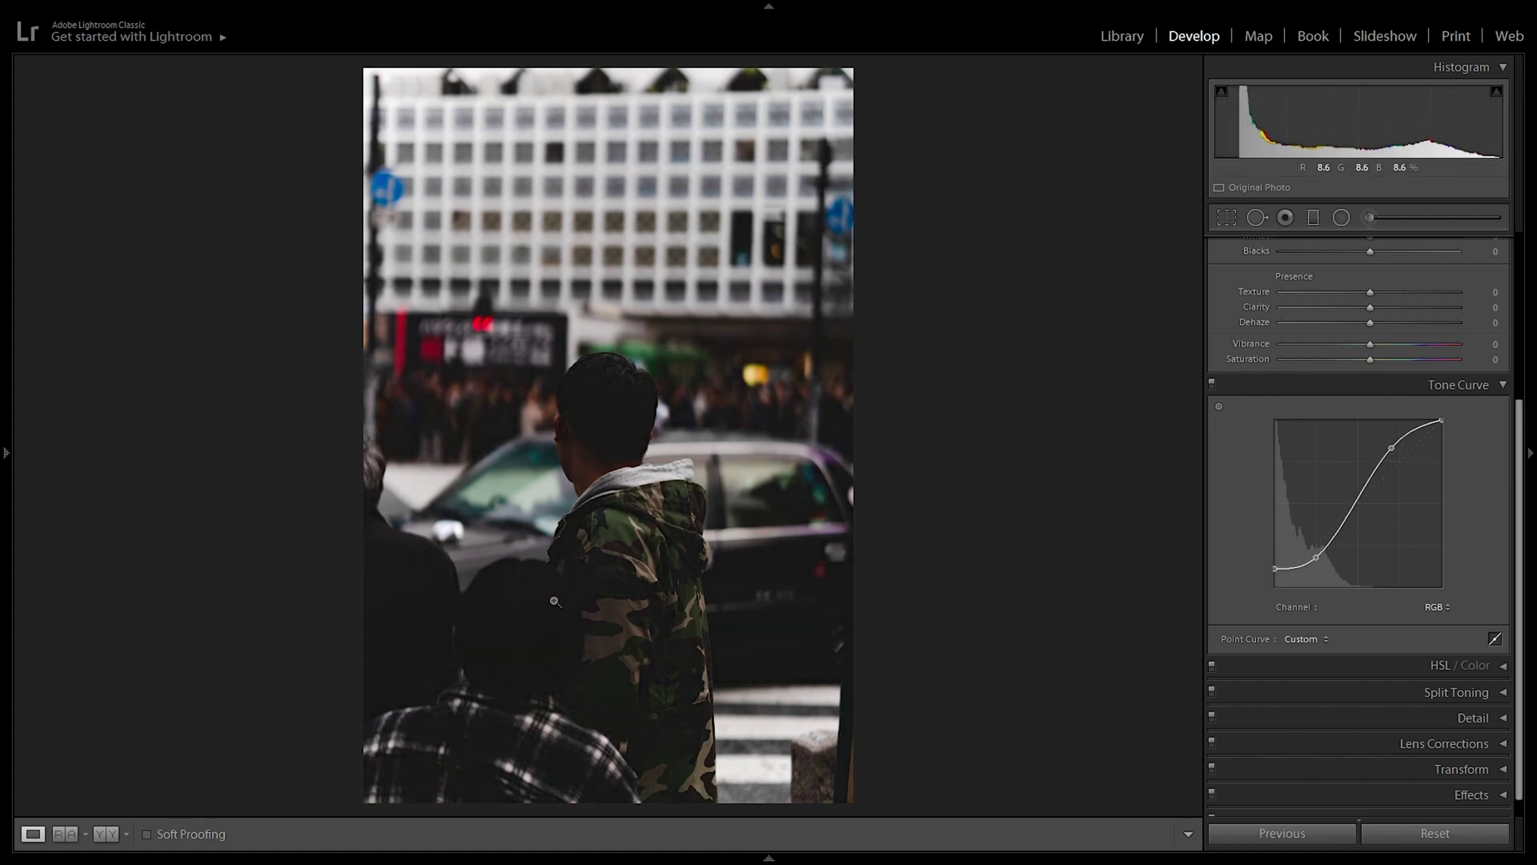
{"action": "double_click", "coordinate": [1273, 570]}
{"action": "double_click", "coordinate": [1393, 450]}
{"action": "scroll", "coordinate": [1369, 460], "scroll_direction": "up", "scroll_amount": 4}
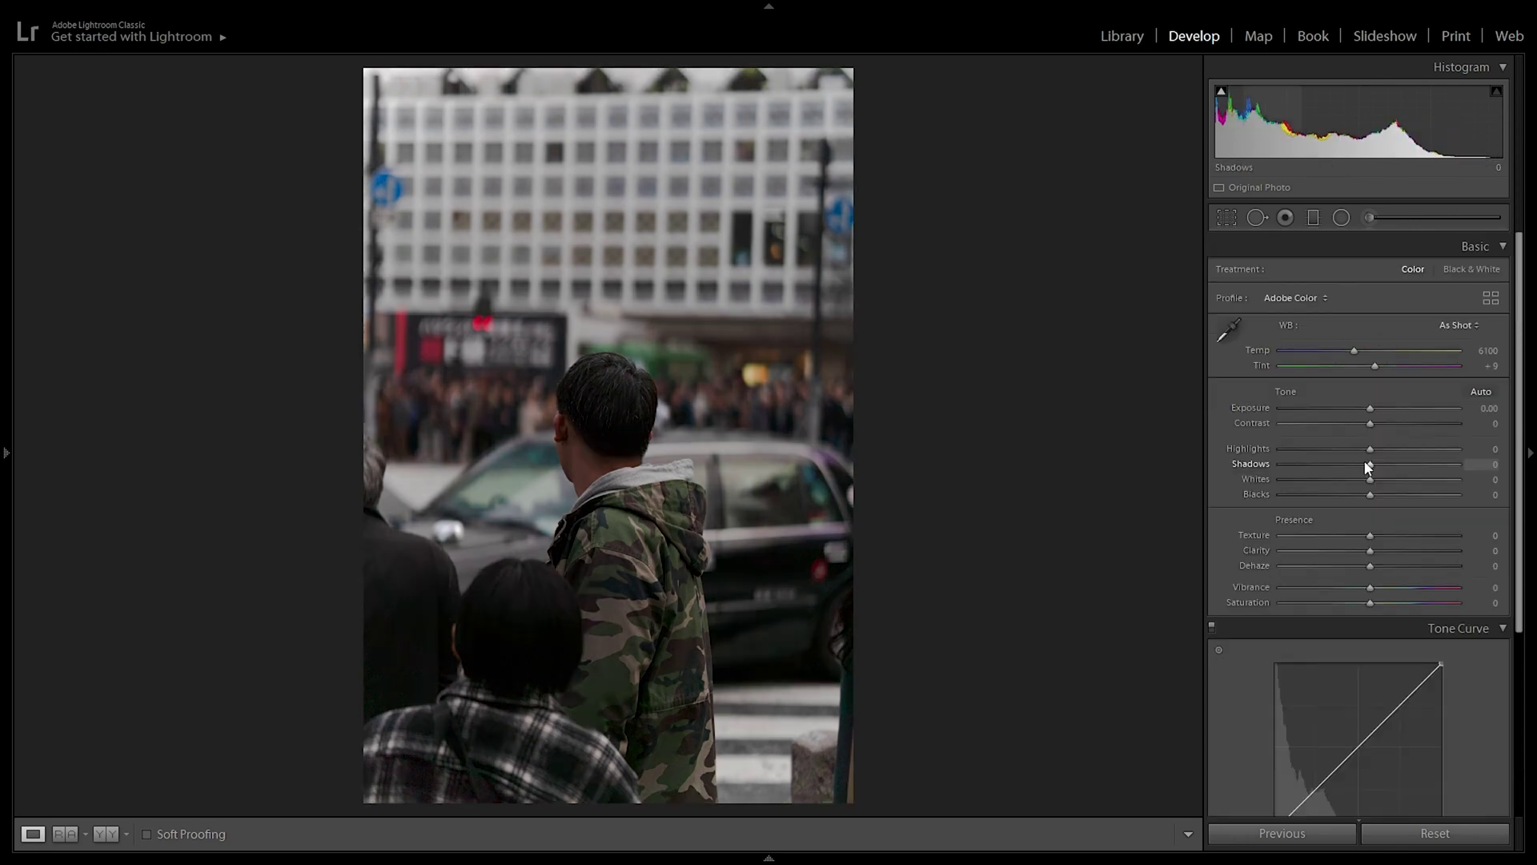
{"action": "left_click_drag", "start_coordinate": [1367, 459], "coordinate": [1441, 450]}
{"action": "left_click_drag", "start_coordinate": [1317, 466], "coordinate": [1295, 466]}
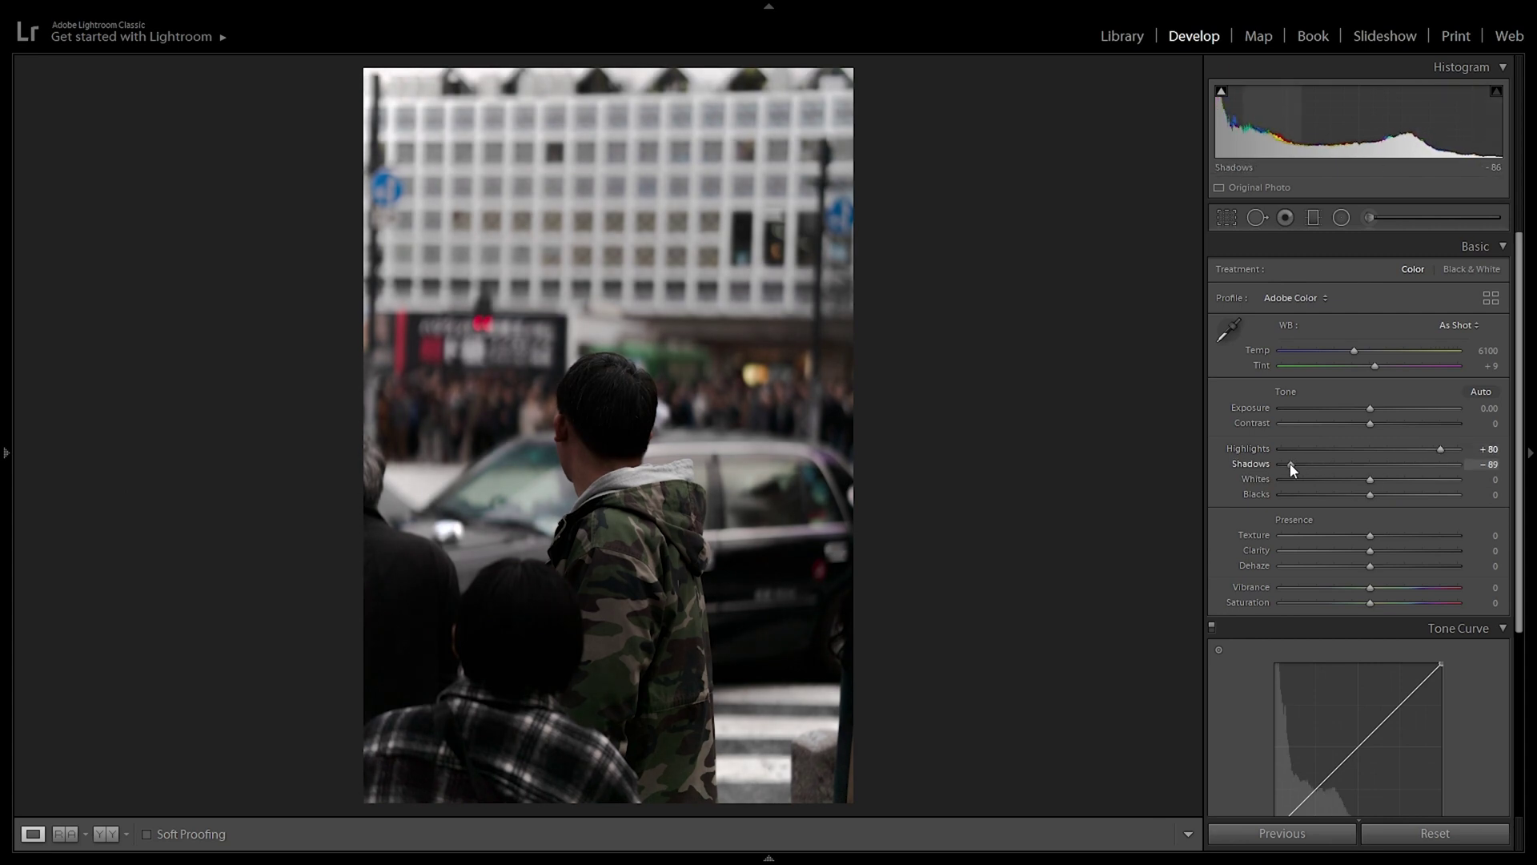
{"action": "double_click", "coordinate": [1285, 471]}
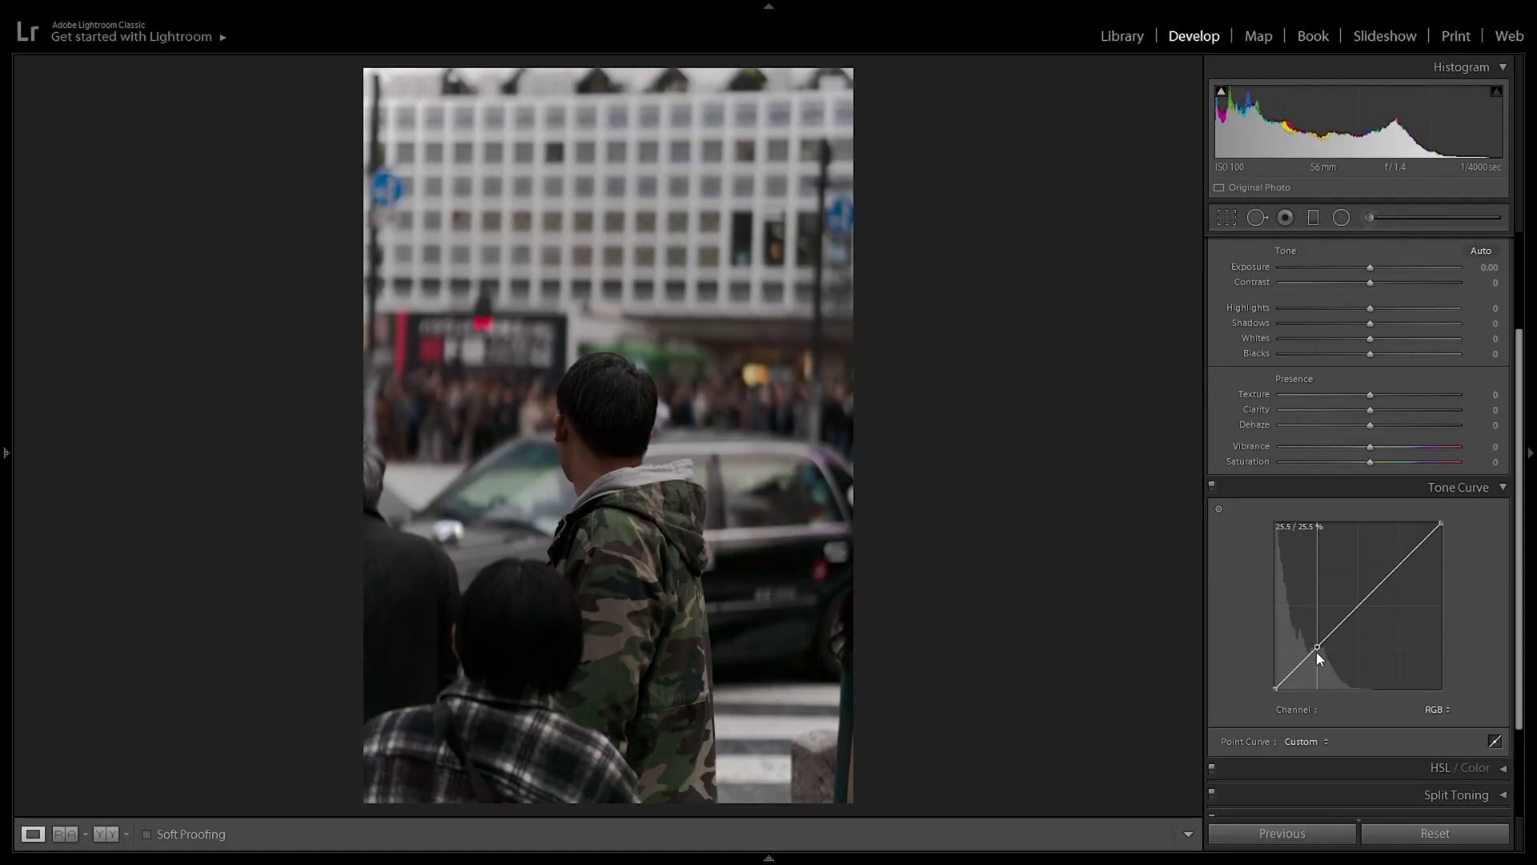
Step: Pull two RGB curve points and the white point down to darken, then delete both points
{"action": "left_click_drag", "start_coordinate": [1316, 651], "coordinate": [1328, 658]}
{"action": "left_click_drag", "start_coordinate": [1410, 563], "coordinate": [1410, 573]}
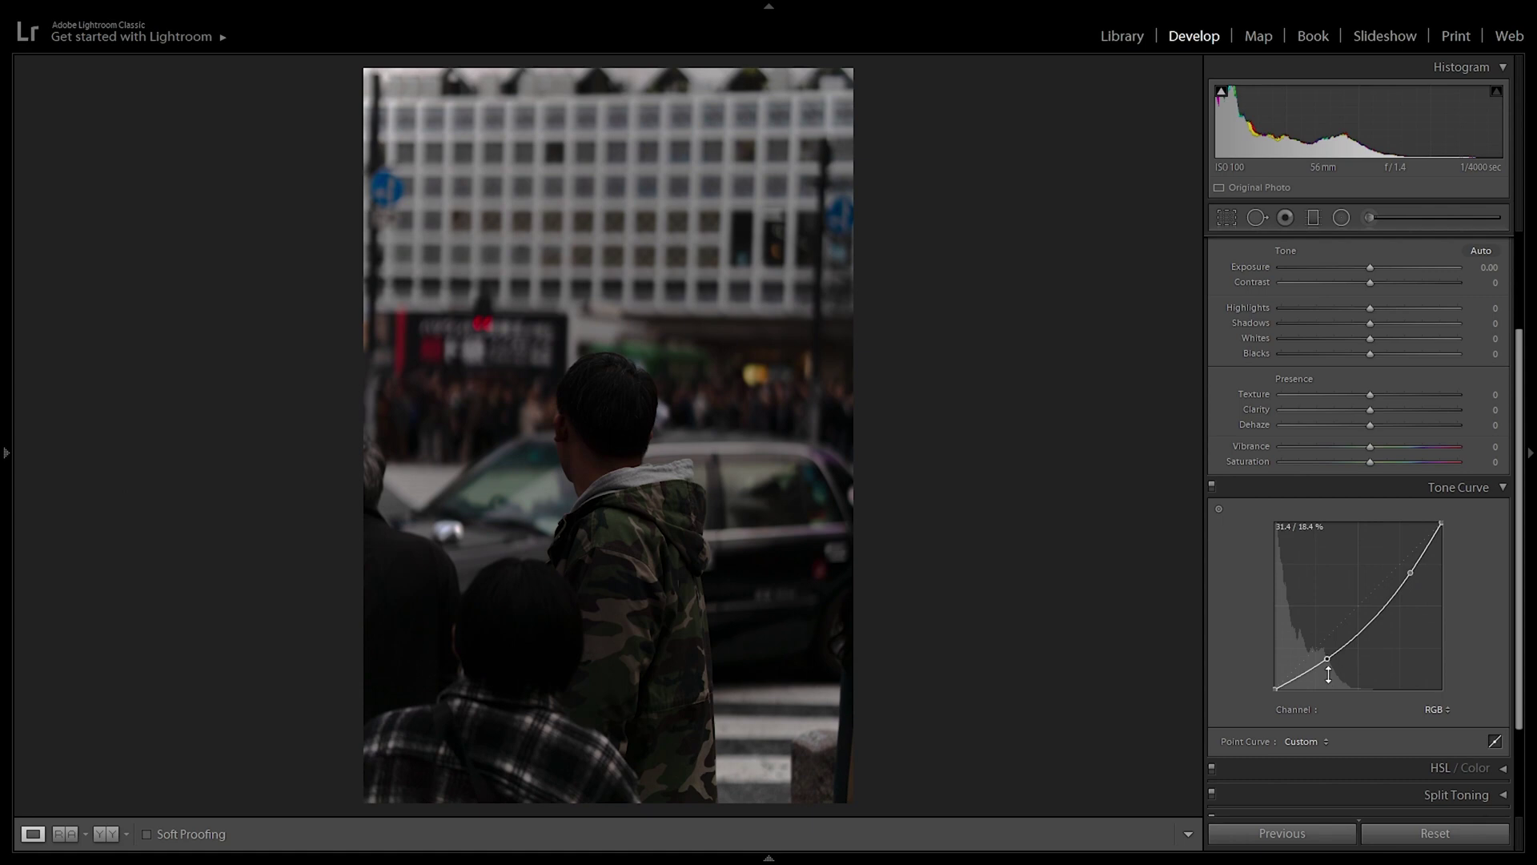
{"action": "left_click_drag", "start_coordinate": [1328, 675], "coordinate": [1324, 673]}
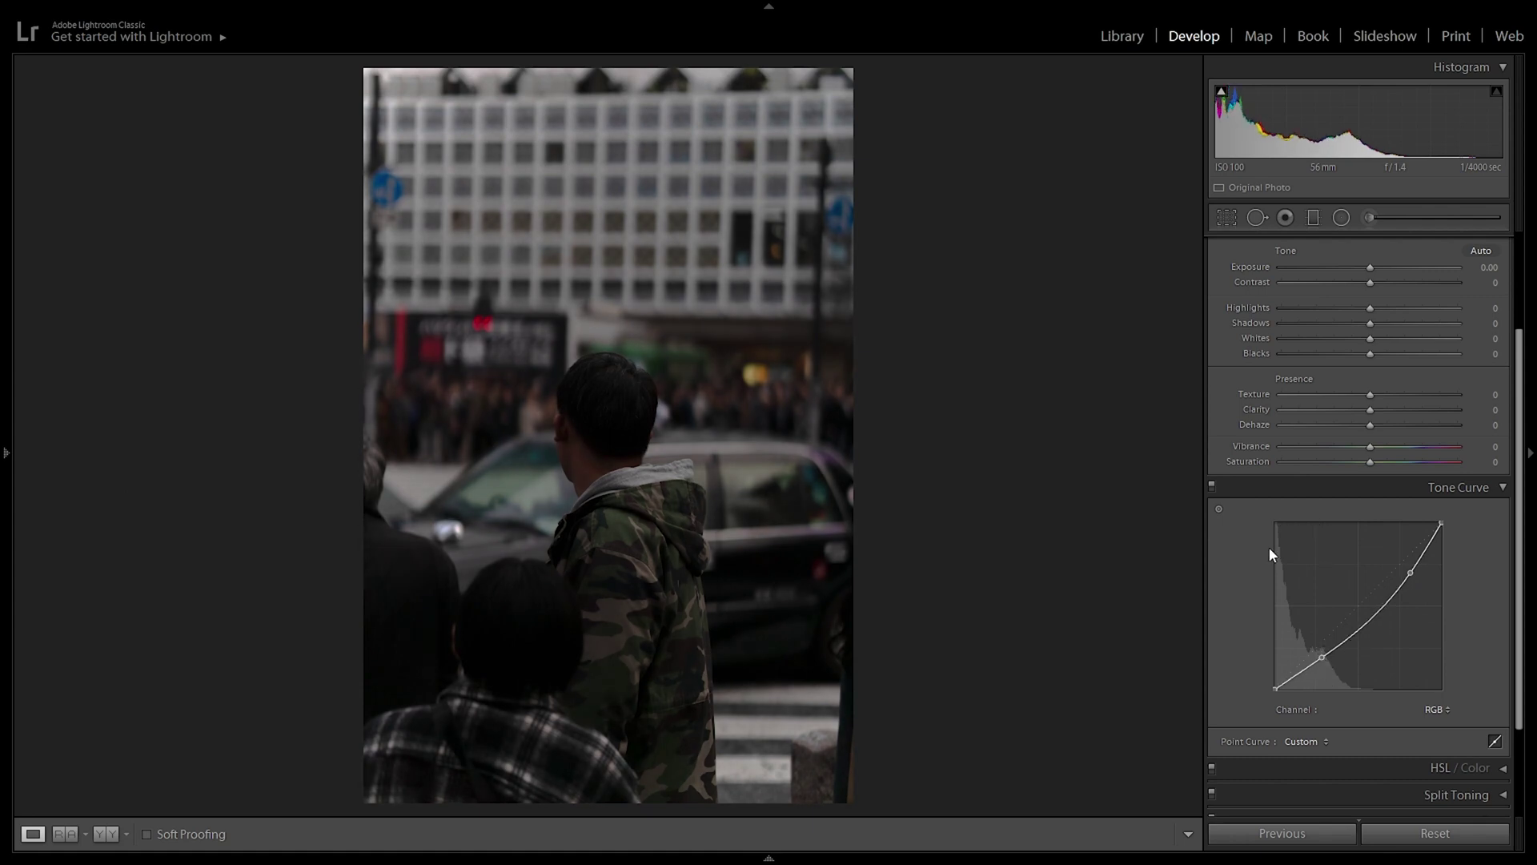
{"action": "left_click_drag", "start_coordinate": [1443, 523], "coordinate": [1462, 552]}
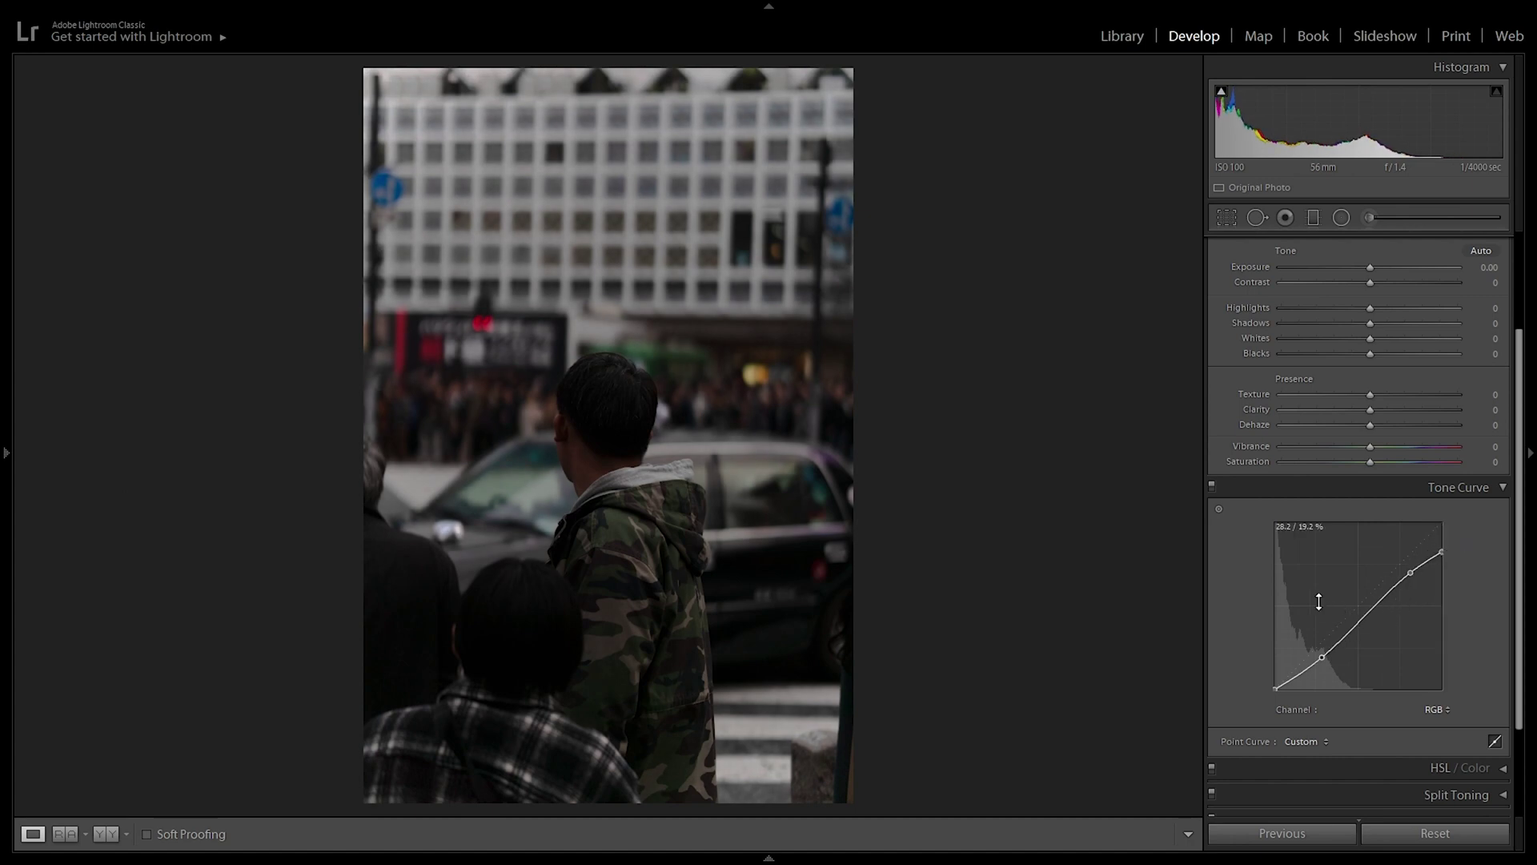
{"action": "double_click", "coordinate": [1322, 657]}
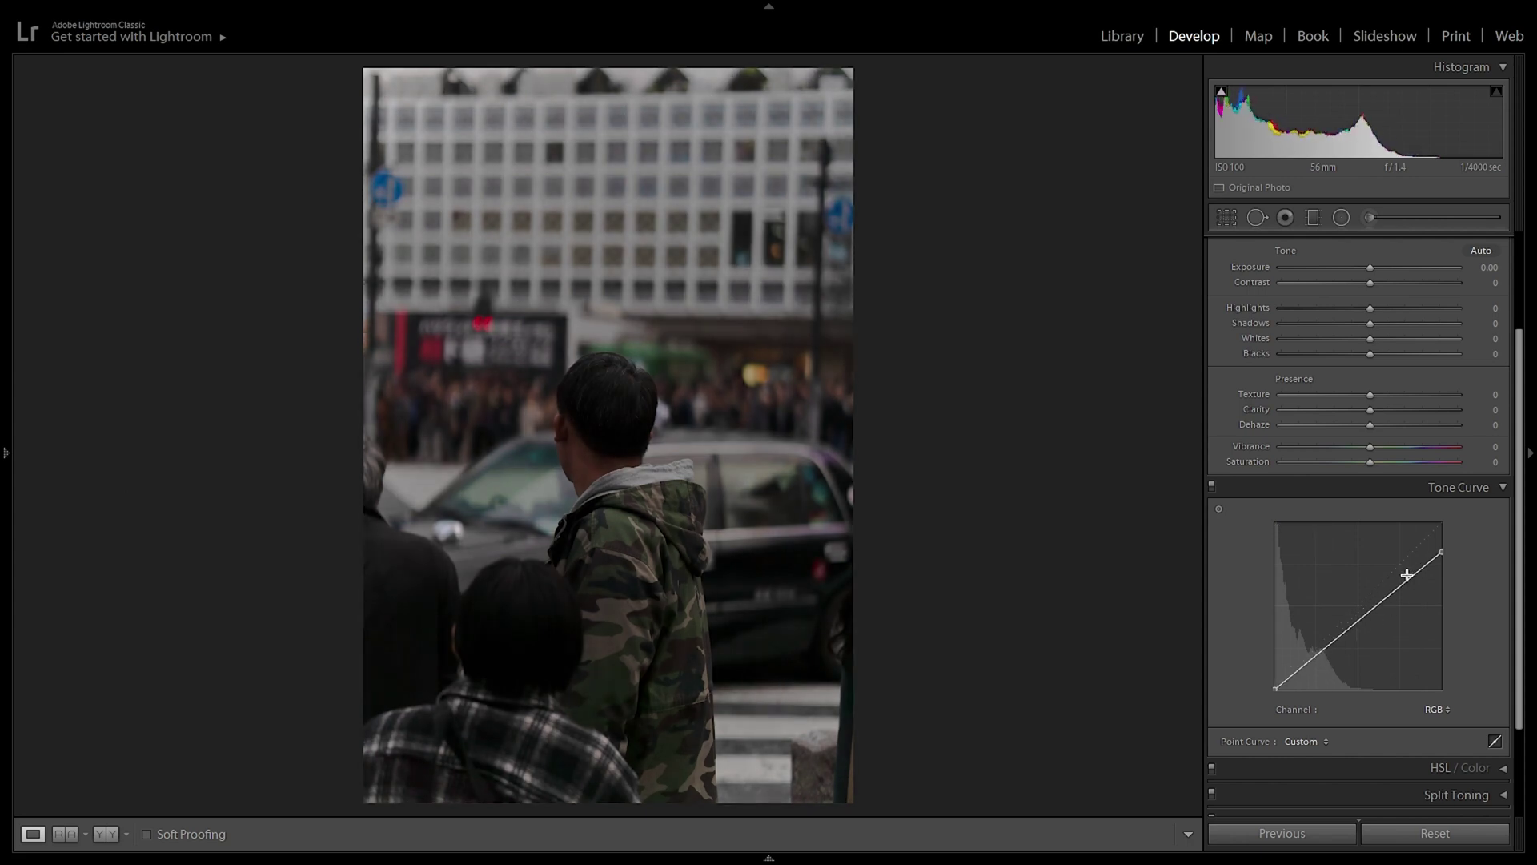
{"action": "double_click", "coordinate": [1442, 555]}
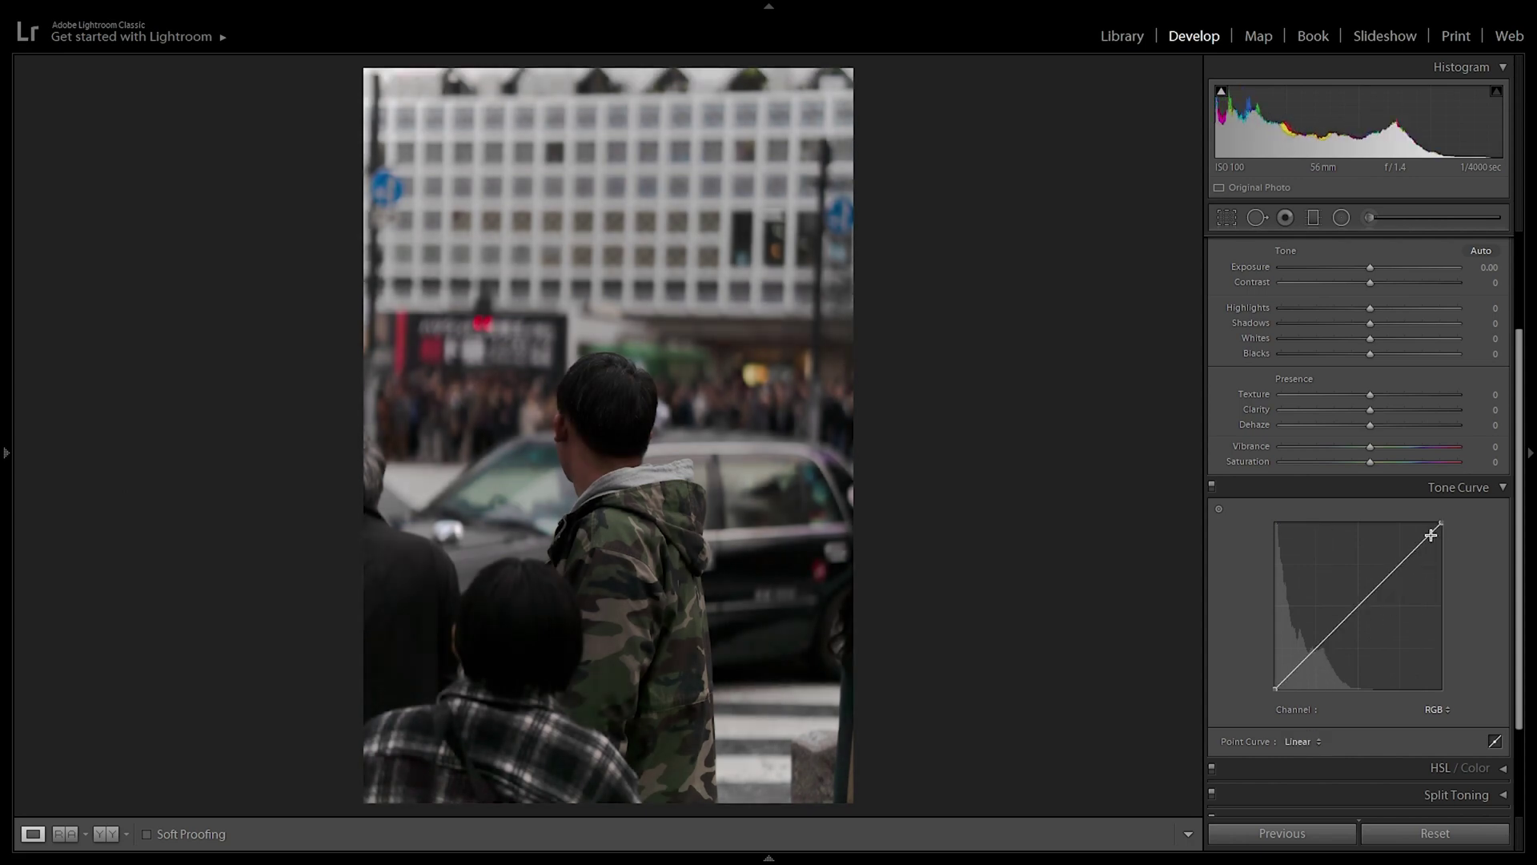
Step: Bow the RGB curve upward to brighten, lower the highlights, then remove the upper point
{"action": "left_click_drag", "start_coordinate": [1313, 655], "coordinate": [1303, 636]}
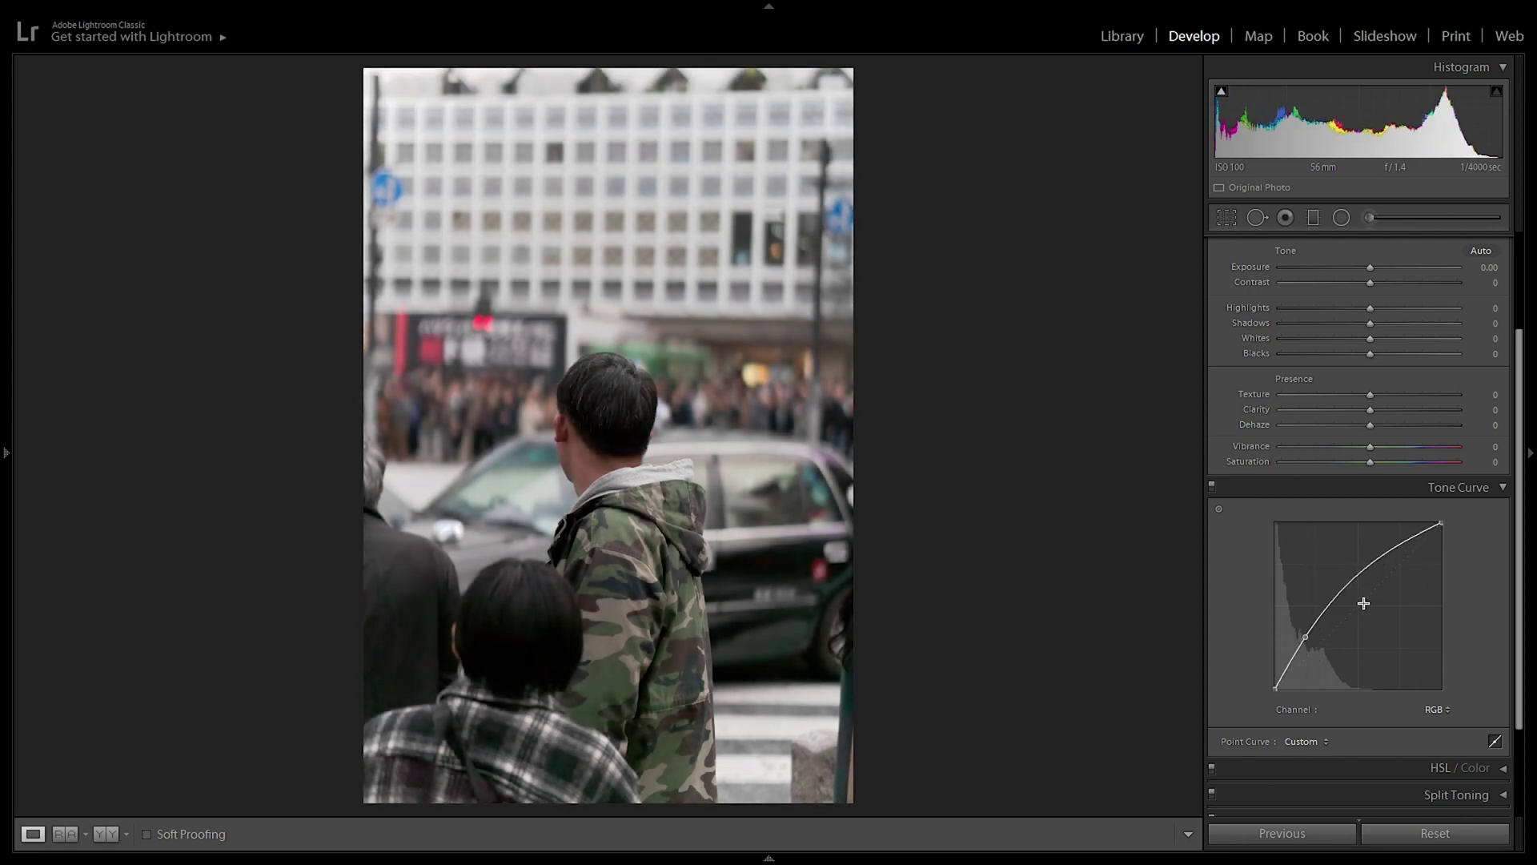
{"action": "left_click_drag", "start_coordinate": [1400, 545], "coordinate": [1418, 566]}
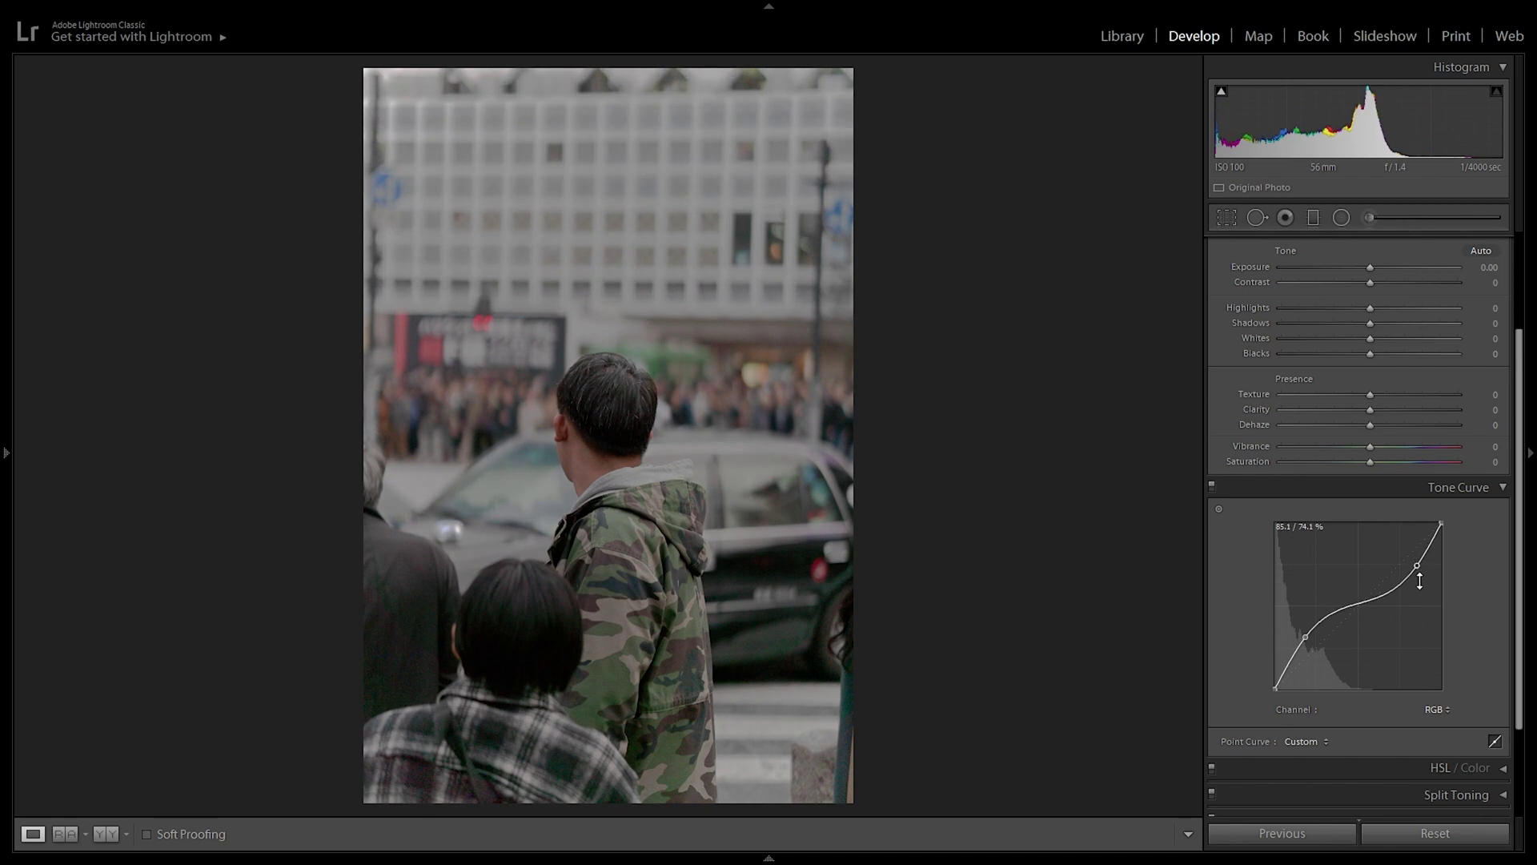
{"action": "left_click_drag", "start_coordinate": [1414, 568], "coordinate": [1408, 570]}
{"action": "double_click", "coordinate": [1408, 569]}
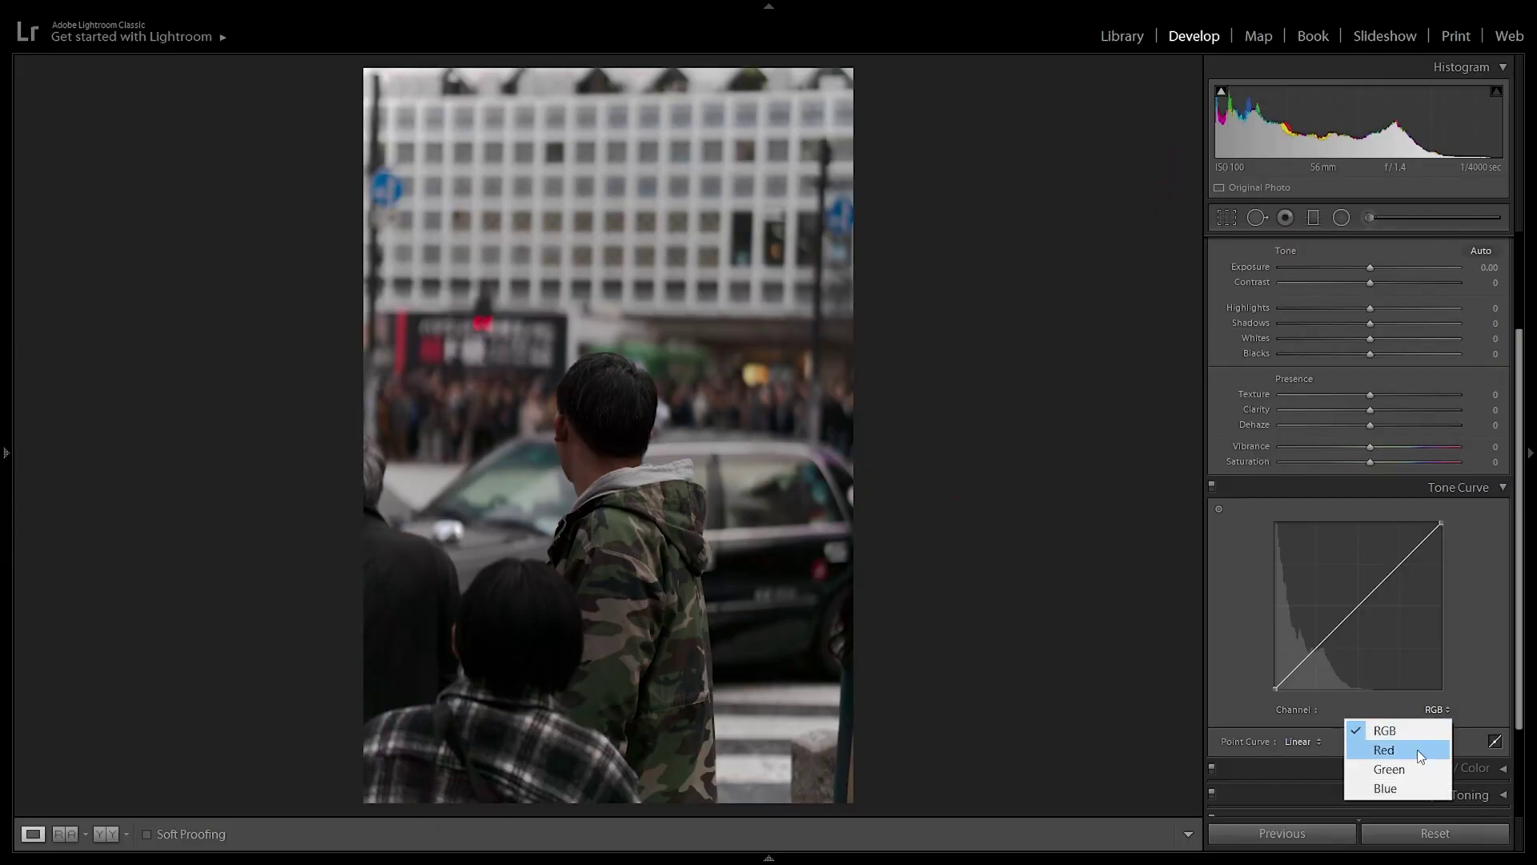
Step: Lift and restore the Red channel's shadows, then bend the Green curve upward to add green
{"action": "left_click", "coordinate": [1421, 747]}
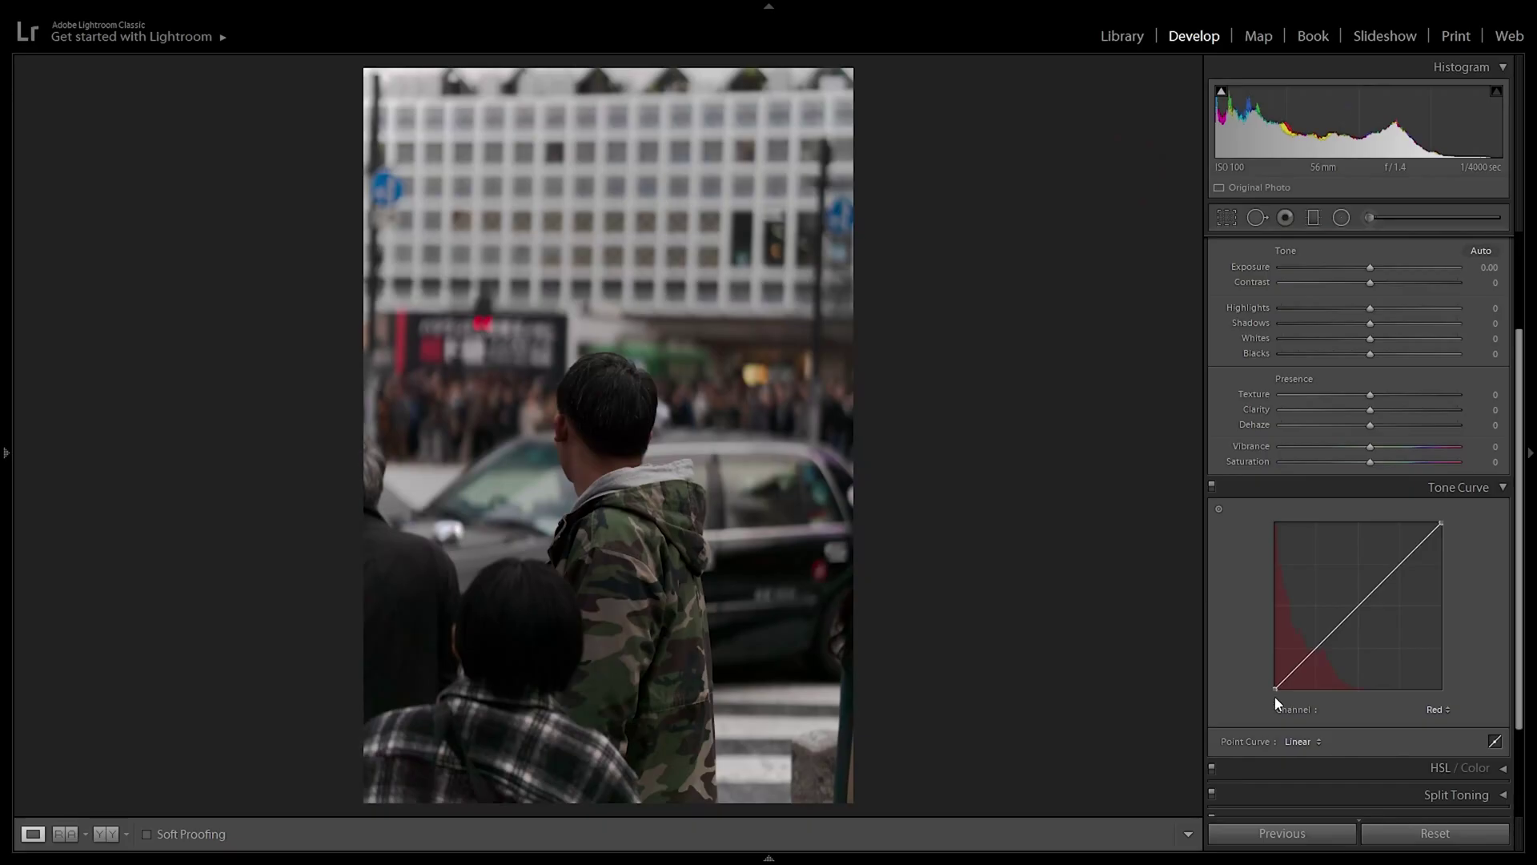
{"action": "left_click_drag", "start_coordinate": [1277, 687], "coordinate": [1258, 669]}
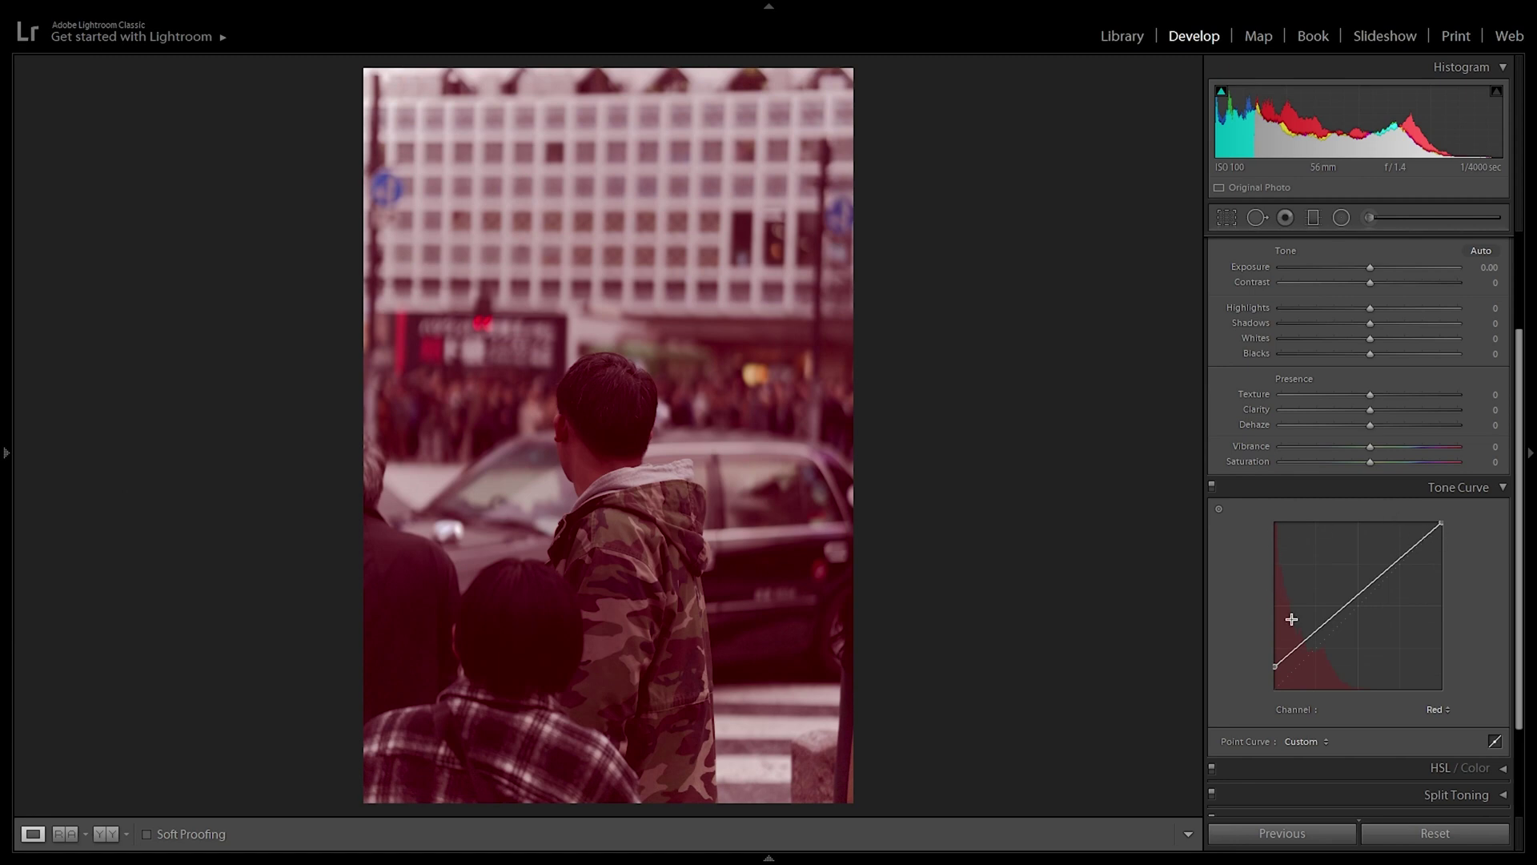
{"action": "left_click_drag", "start_coordinate": [1275, 666], "coordinate": [1297, 706]}
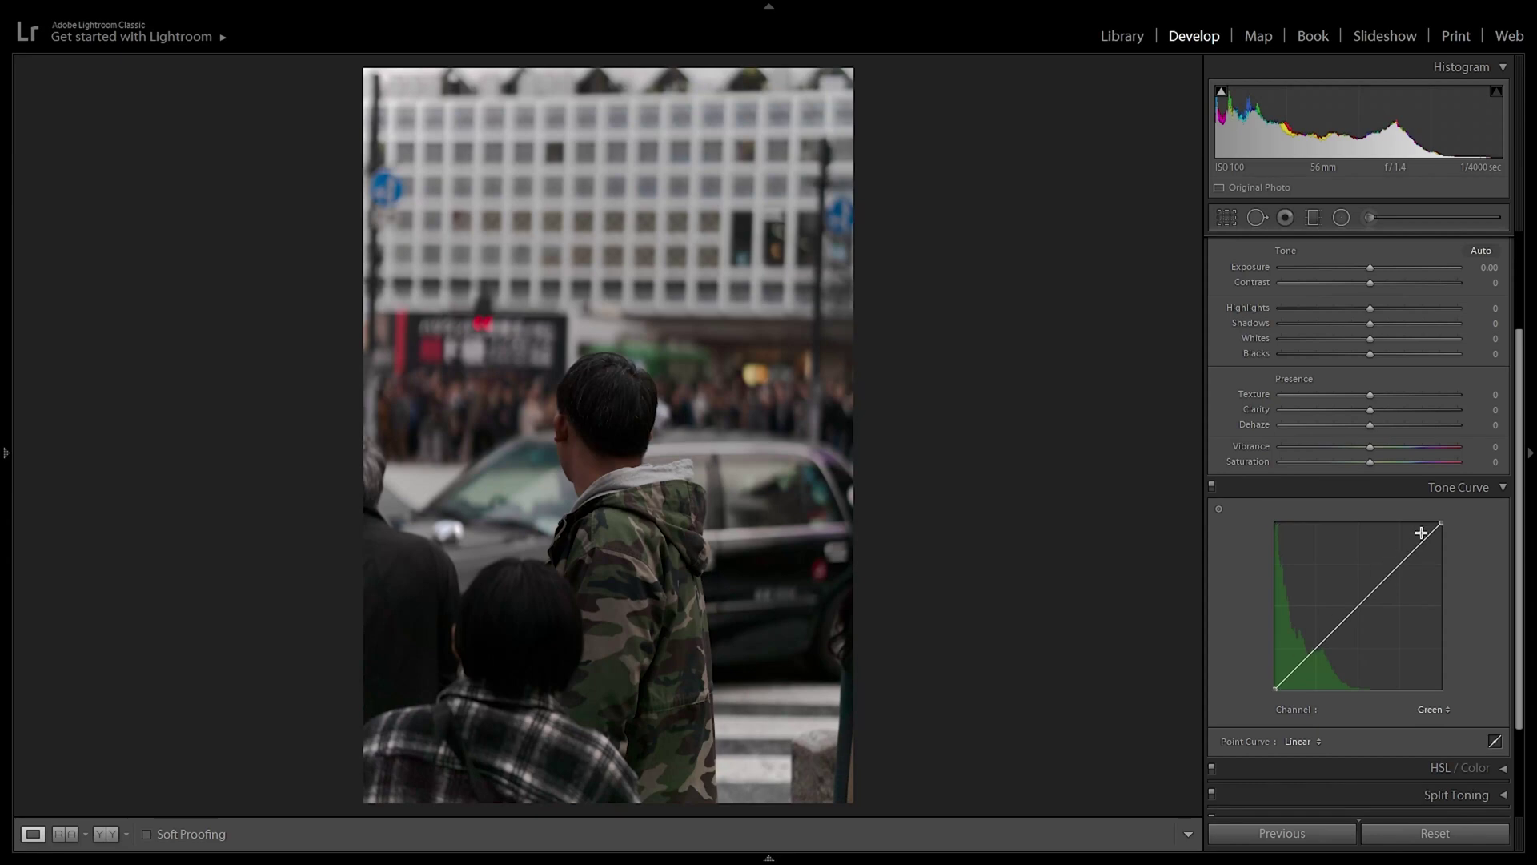
{"action": "left_click_drag", "start_coordinate": [1350, 621], "coordinate": [1344, 602]}
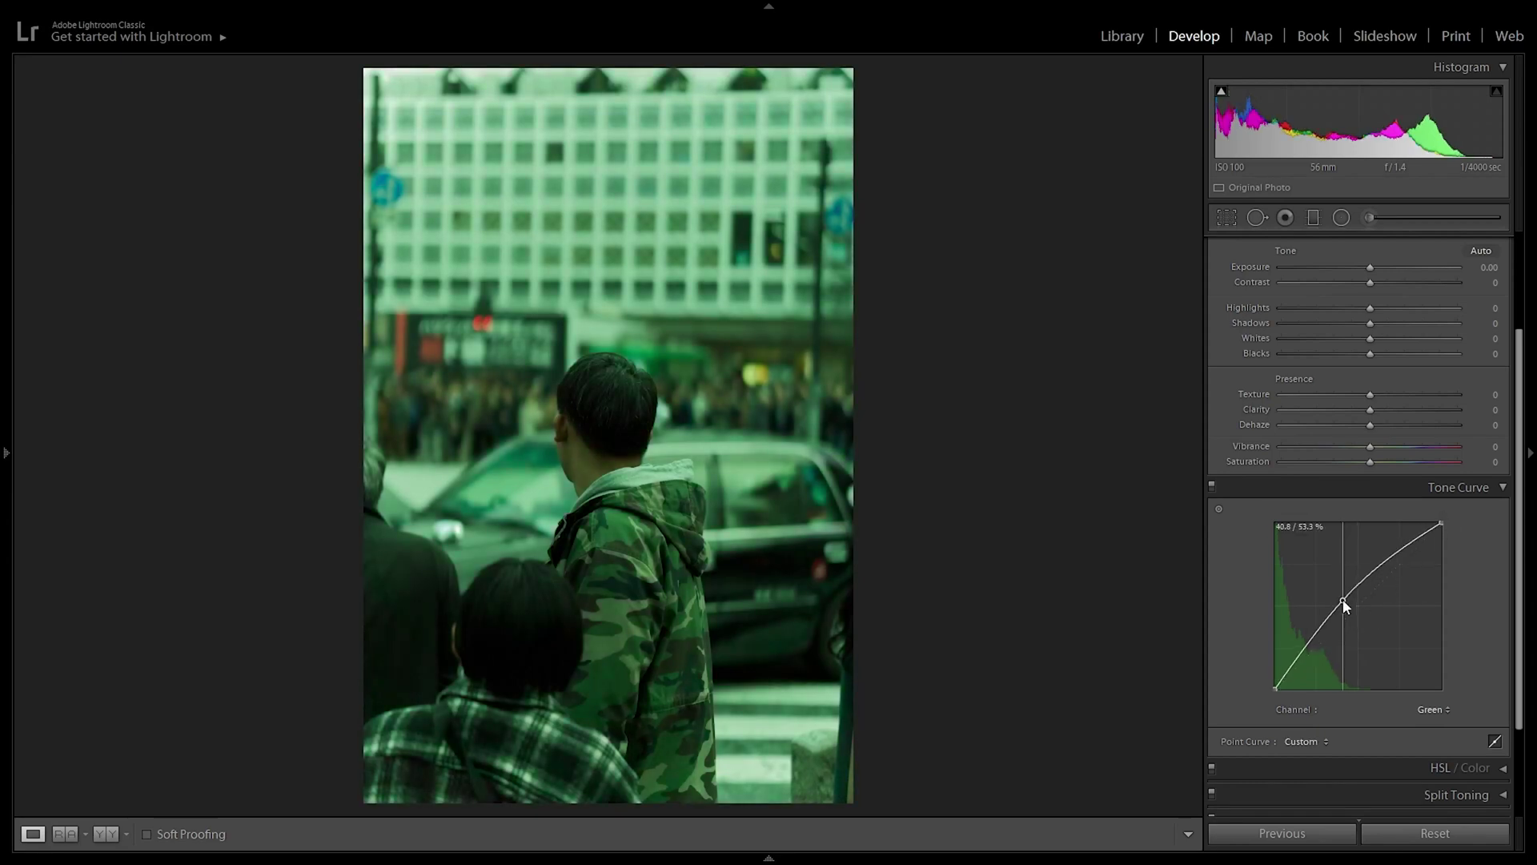
{"action": "left_click_drag", "start_coordinate": [1344, 602], "coordinate": [1368, 617]}
Step: Delete the Green curve point and bend the Blue curve upward to test a blue tint
{"action": "double_click", "coordinate": [1368, 617]}
{"action": "left_click", "coordinate": [1434, 710]}
{"action": "left_click", "coordinate": [1418, 789]}
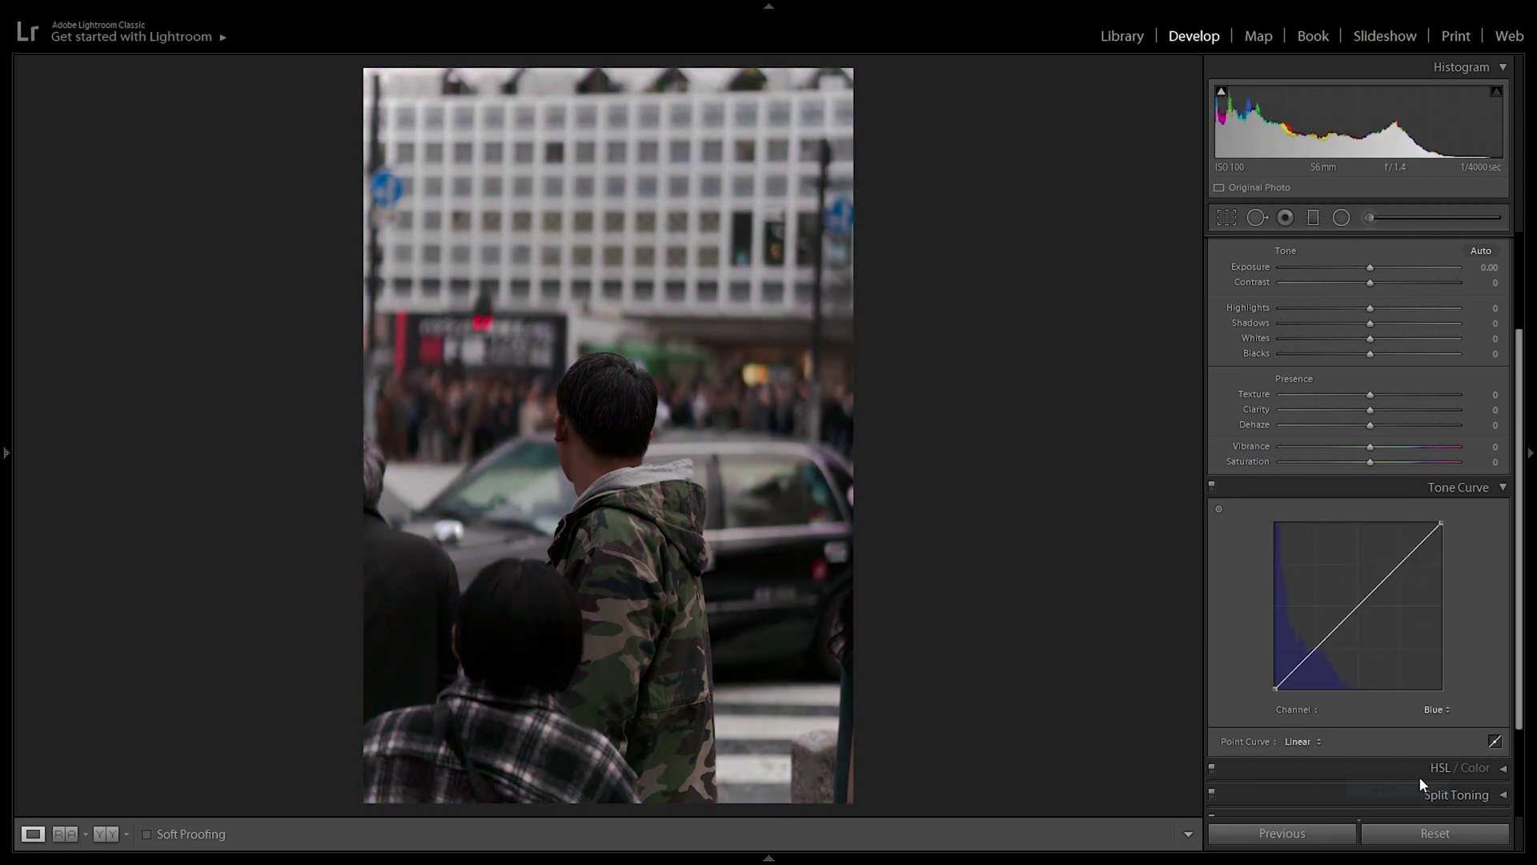
{"action": "mouse_move", "coordinate": [1365, 616]}
{"action": "left_mouse_down"}
{"action": "mouse_move", "coordinate": [1346, 593]}
{"action": "mouse_move", "coordinate": [1372, 626]}
{"action": "left_mouse_up"}
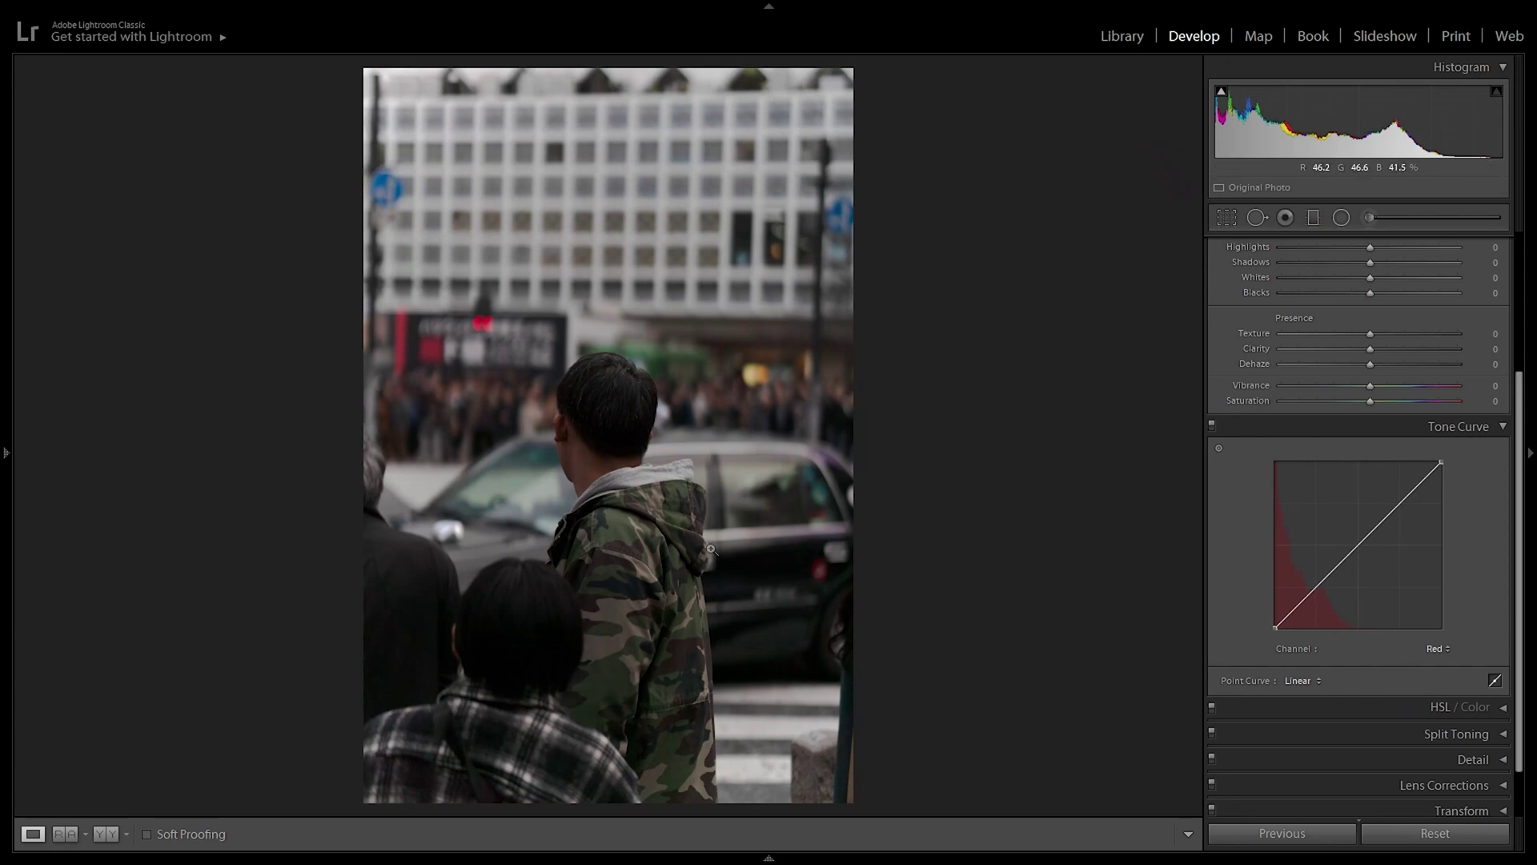
Step: Inspect the man's head up close, then add an anchor point on the Red curve
{"action": "left_click", "coordinate": [610, 428]}
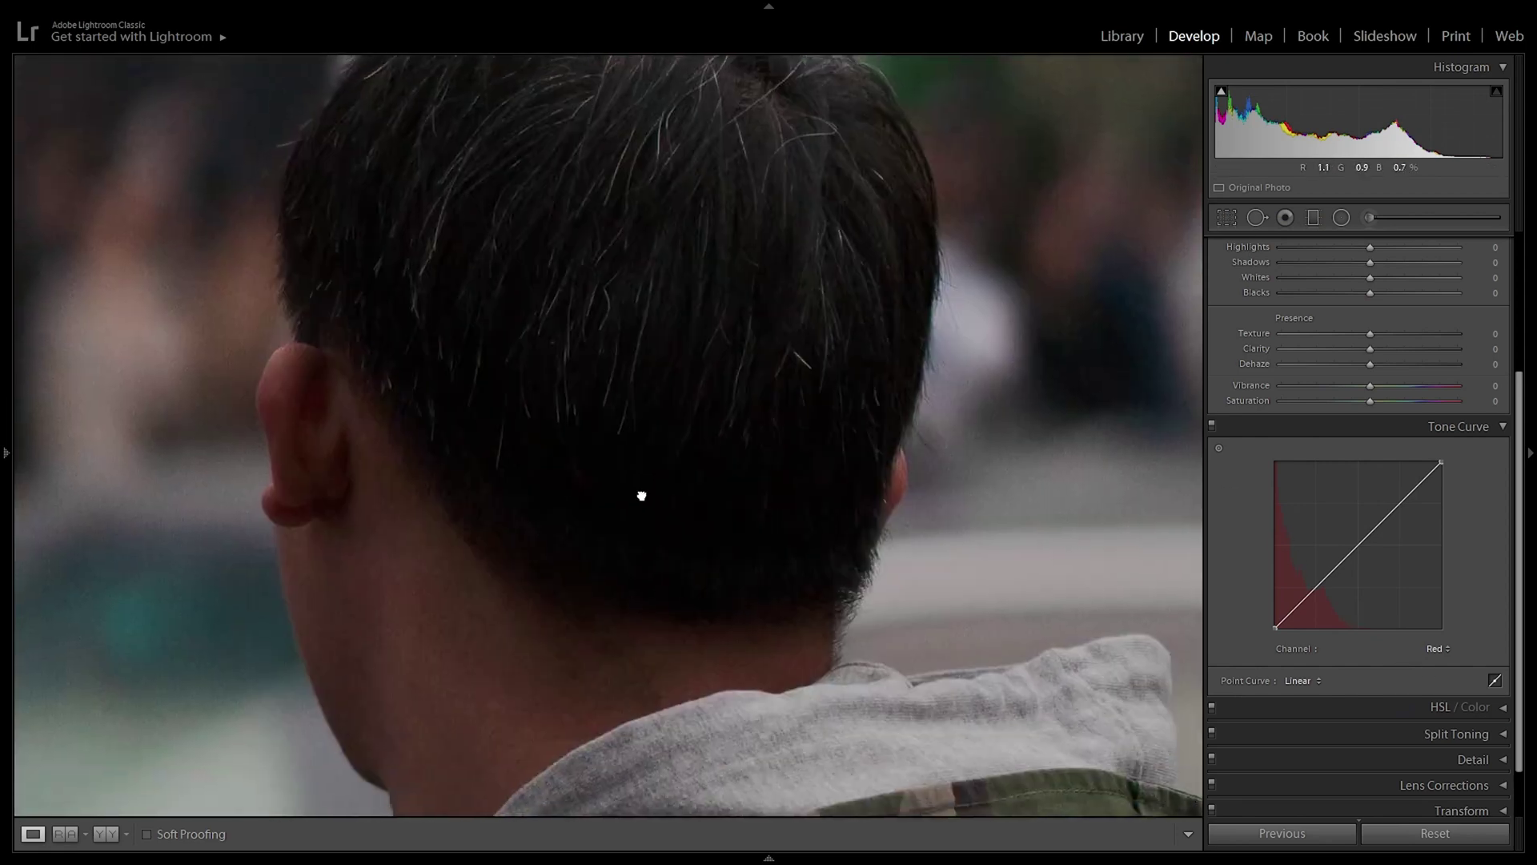
{"action": "left_click_drag", "start_coordinate": [642, 496], "coordinate": [605, 439]}
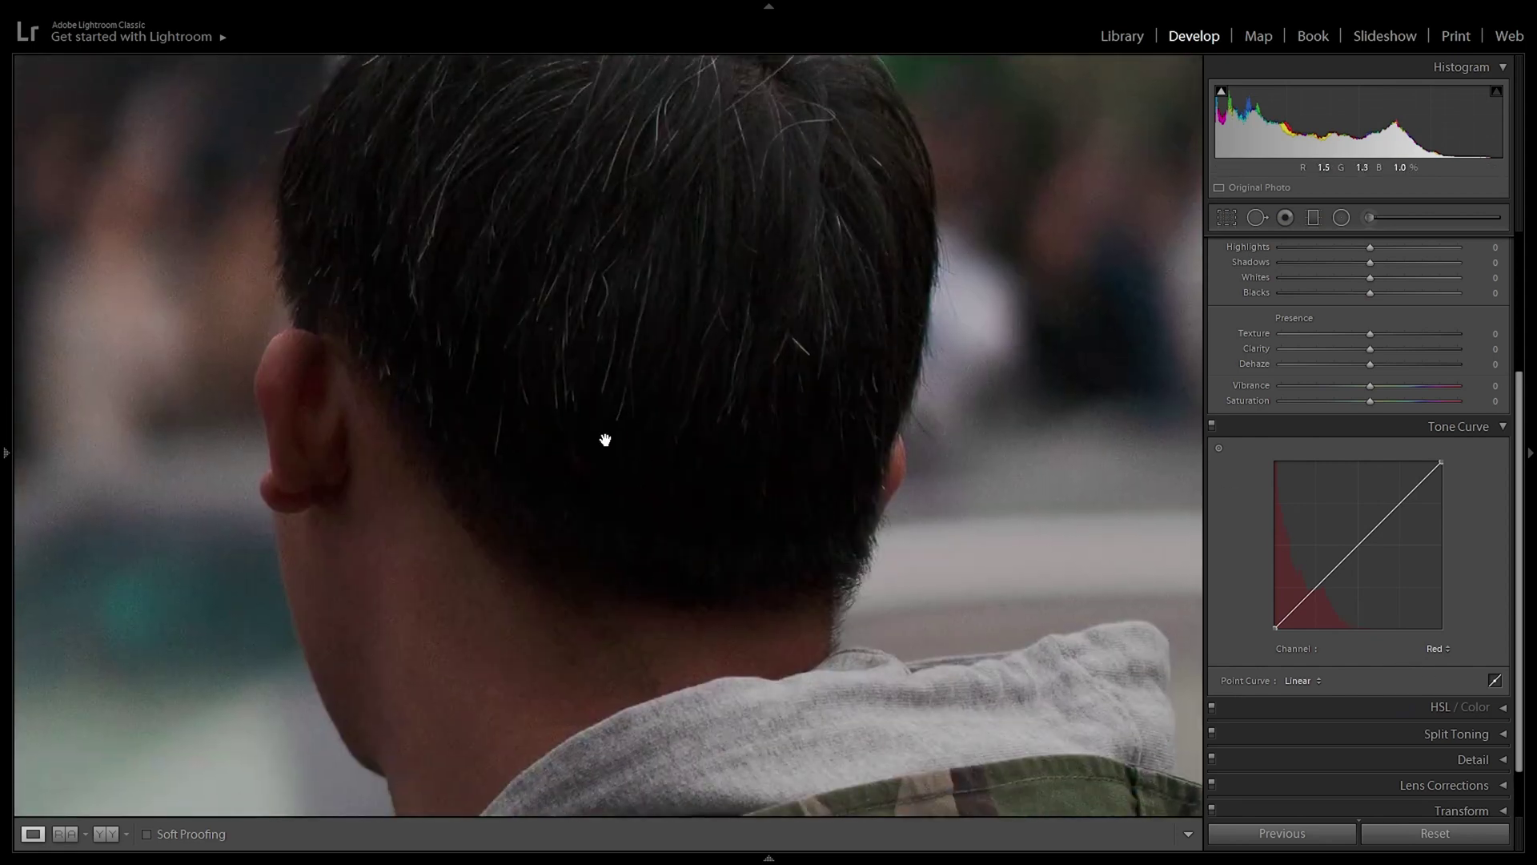
{"action": "left_click", "coordinate": [625, 509]}
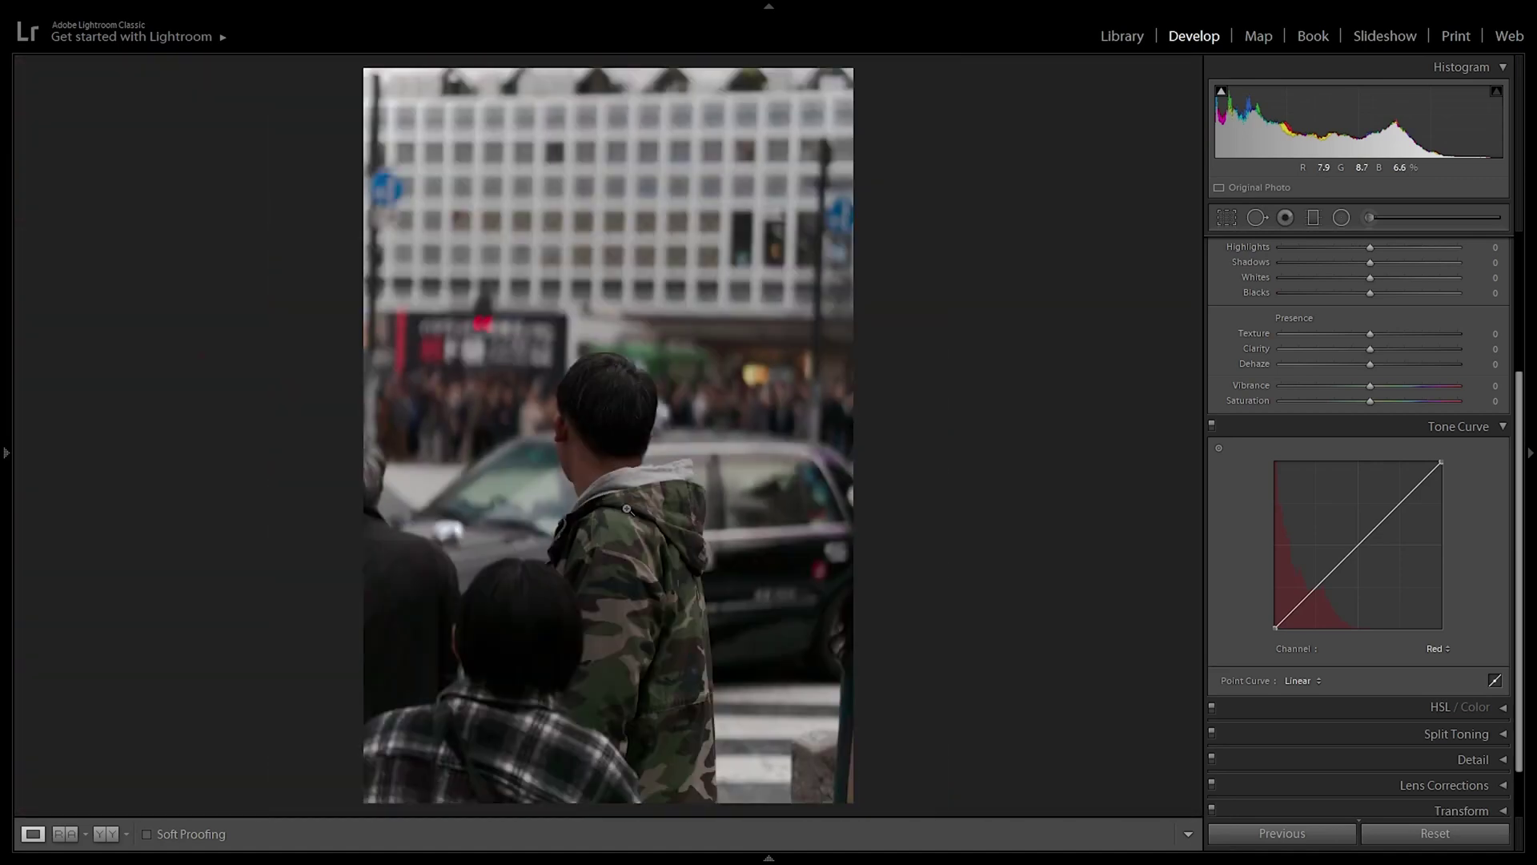
{"action": "left_click", "coordinate": [1319, 589]}
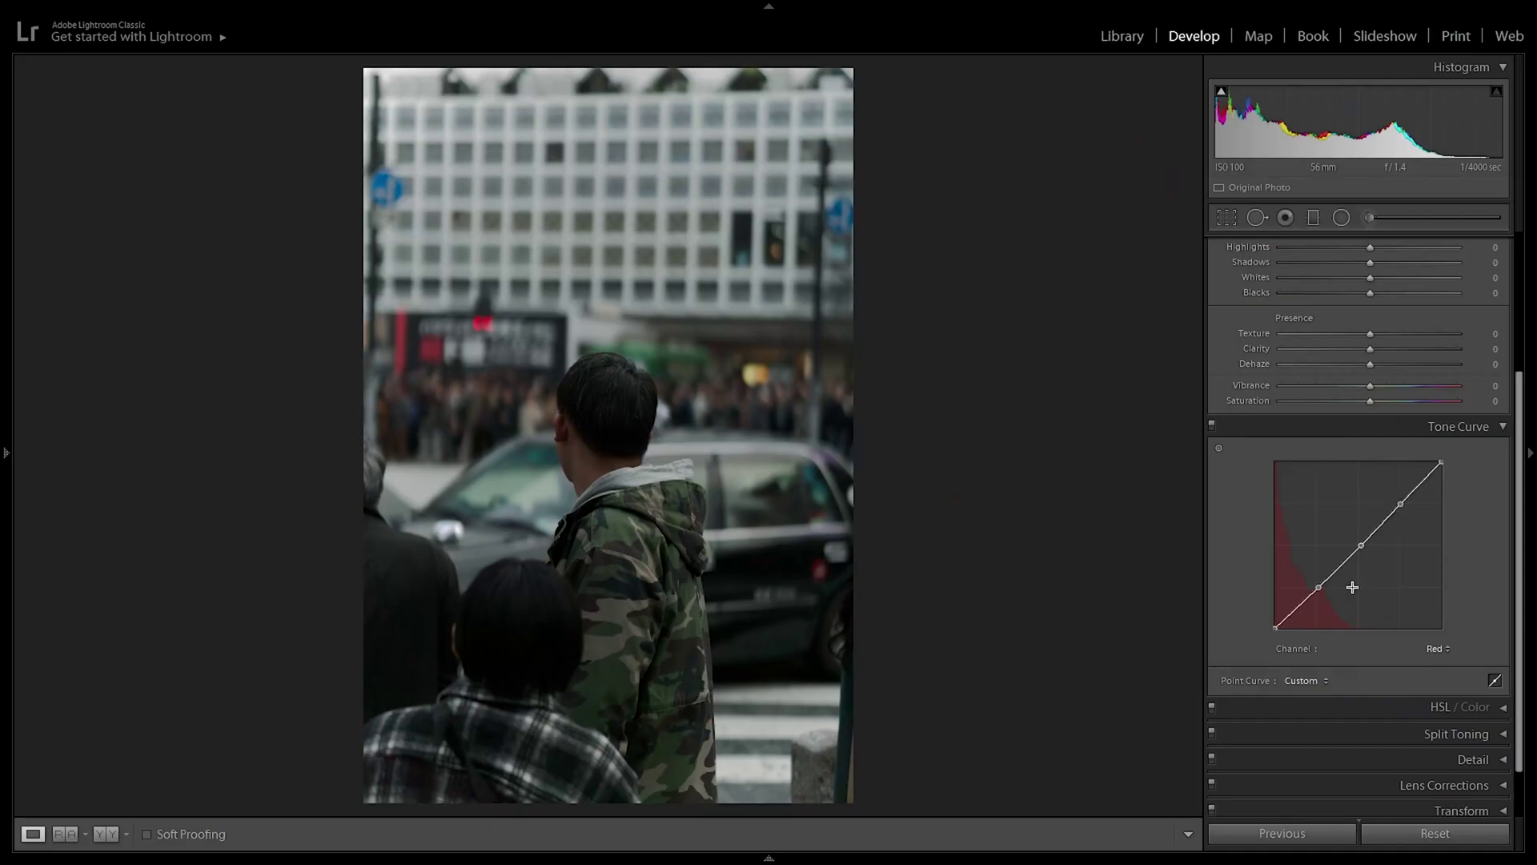
Step: Lower the Red curve's shadow point for a teal tone, then replace the upper Red point
{"action": "left_click_drag", "start_coordinate": [1320, 590], "coordinate": [1320, 596]}
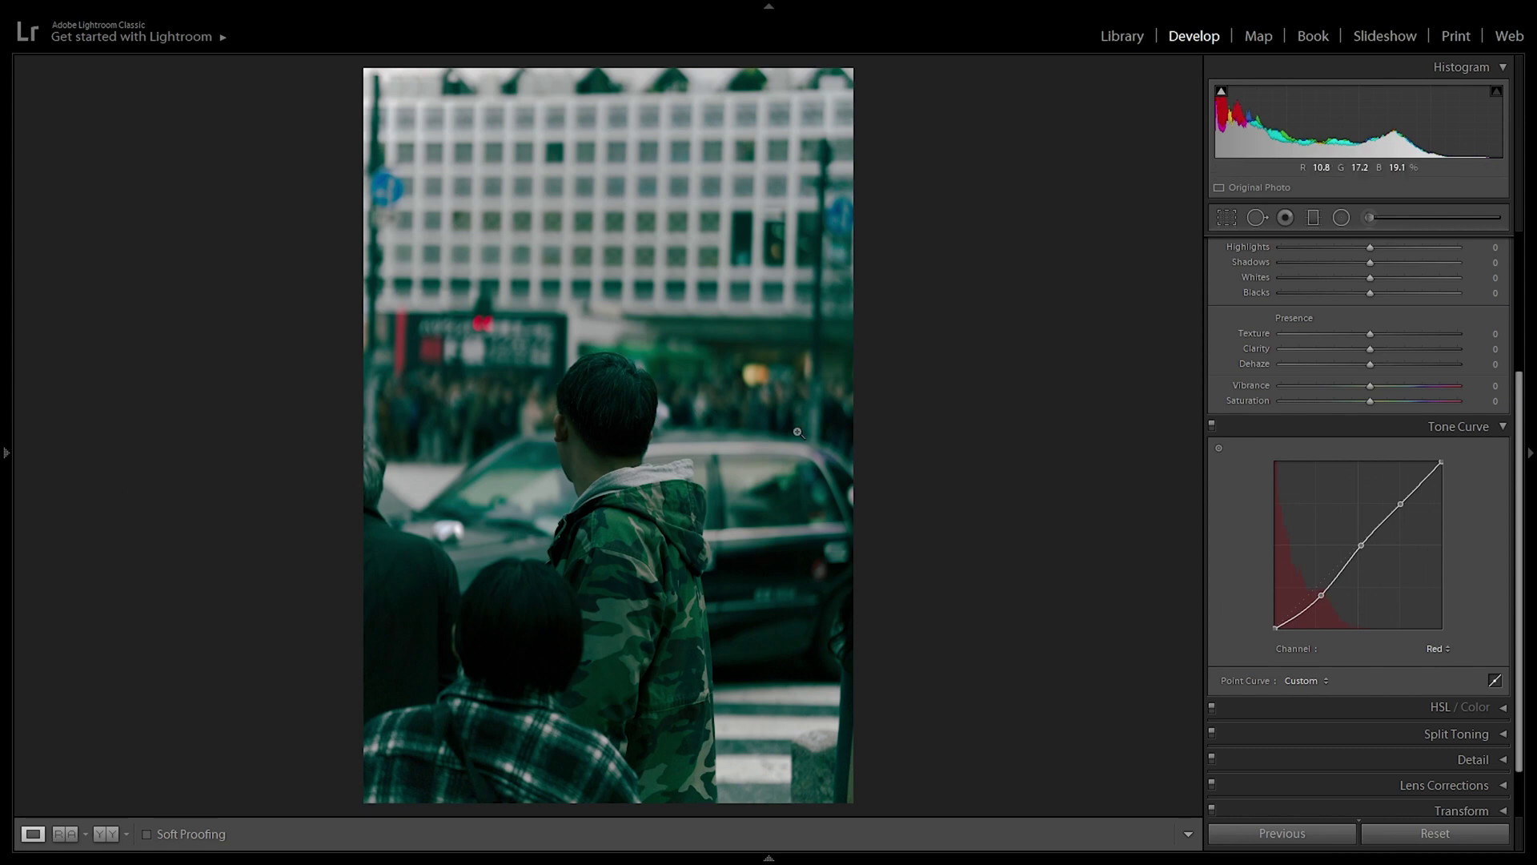
{"action": "left_click_drag", "start_coordinate": [1321, 595], "coordinate": [1329, 601]}
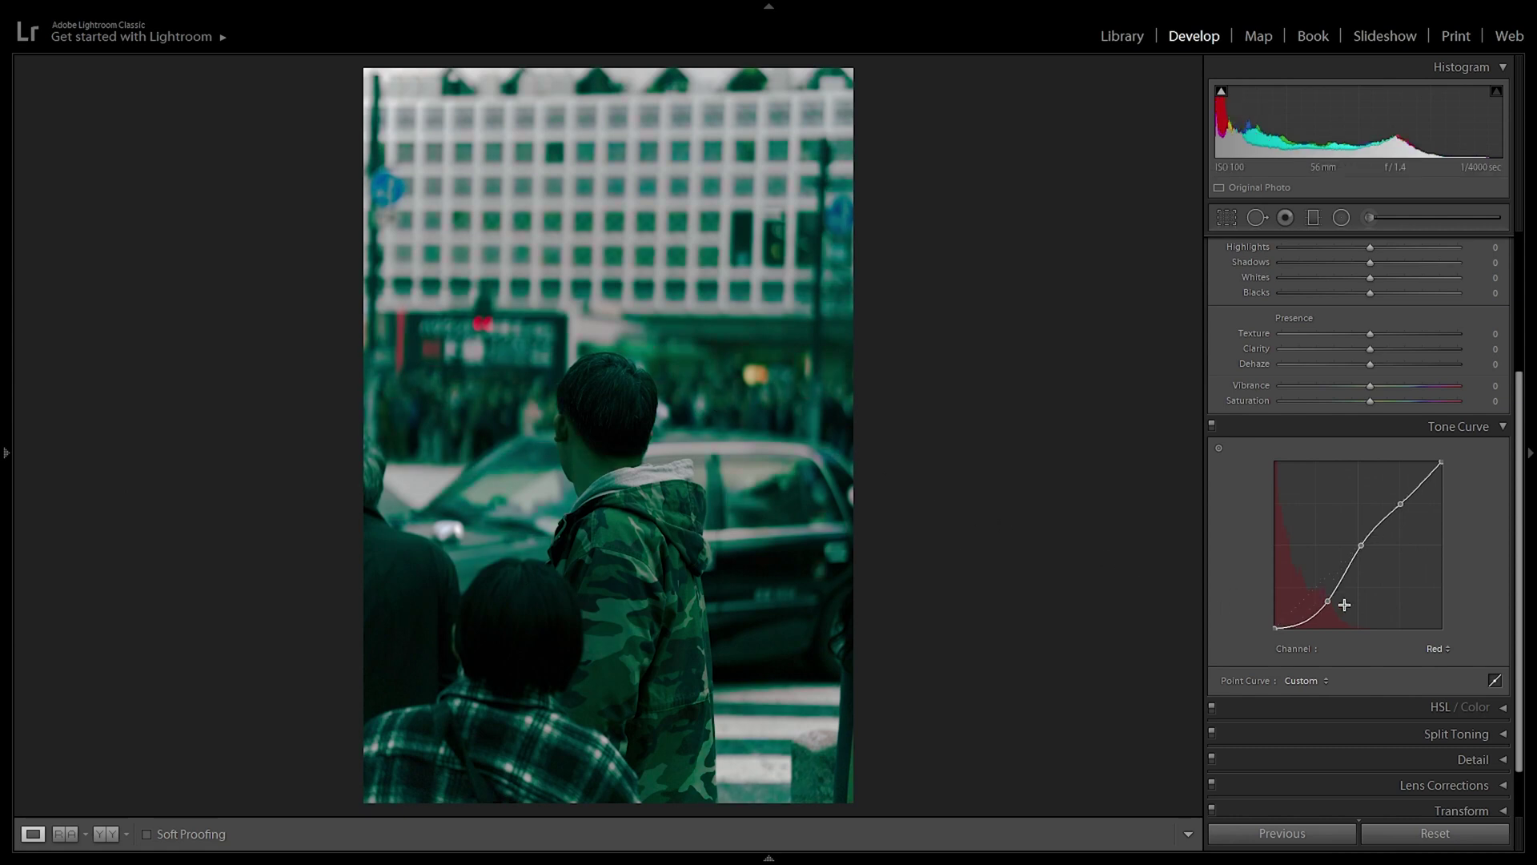
{"action": "double_click", "coordinate": [1402, 503]}
{"action": "left_click", "coordinate": [1398, 503]}
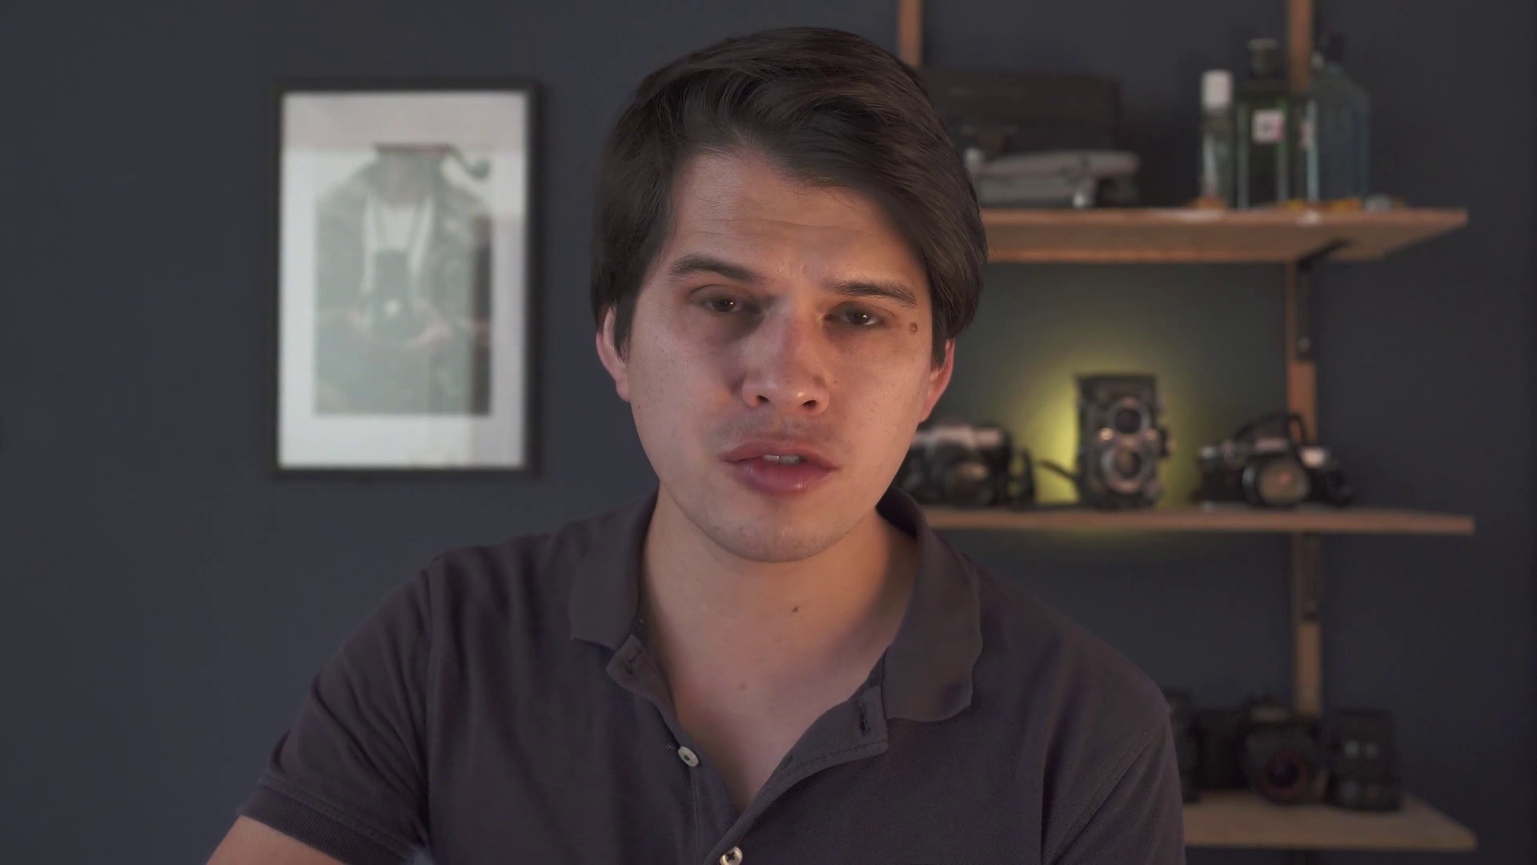
Step: Add midpoint, highlight and shadow anchors to the Blue curve, lifting shadows and lowering highlights
{"action": "left_click", "coordinate": [1437, 648]}
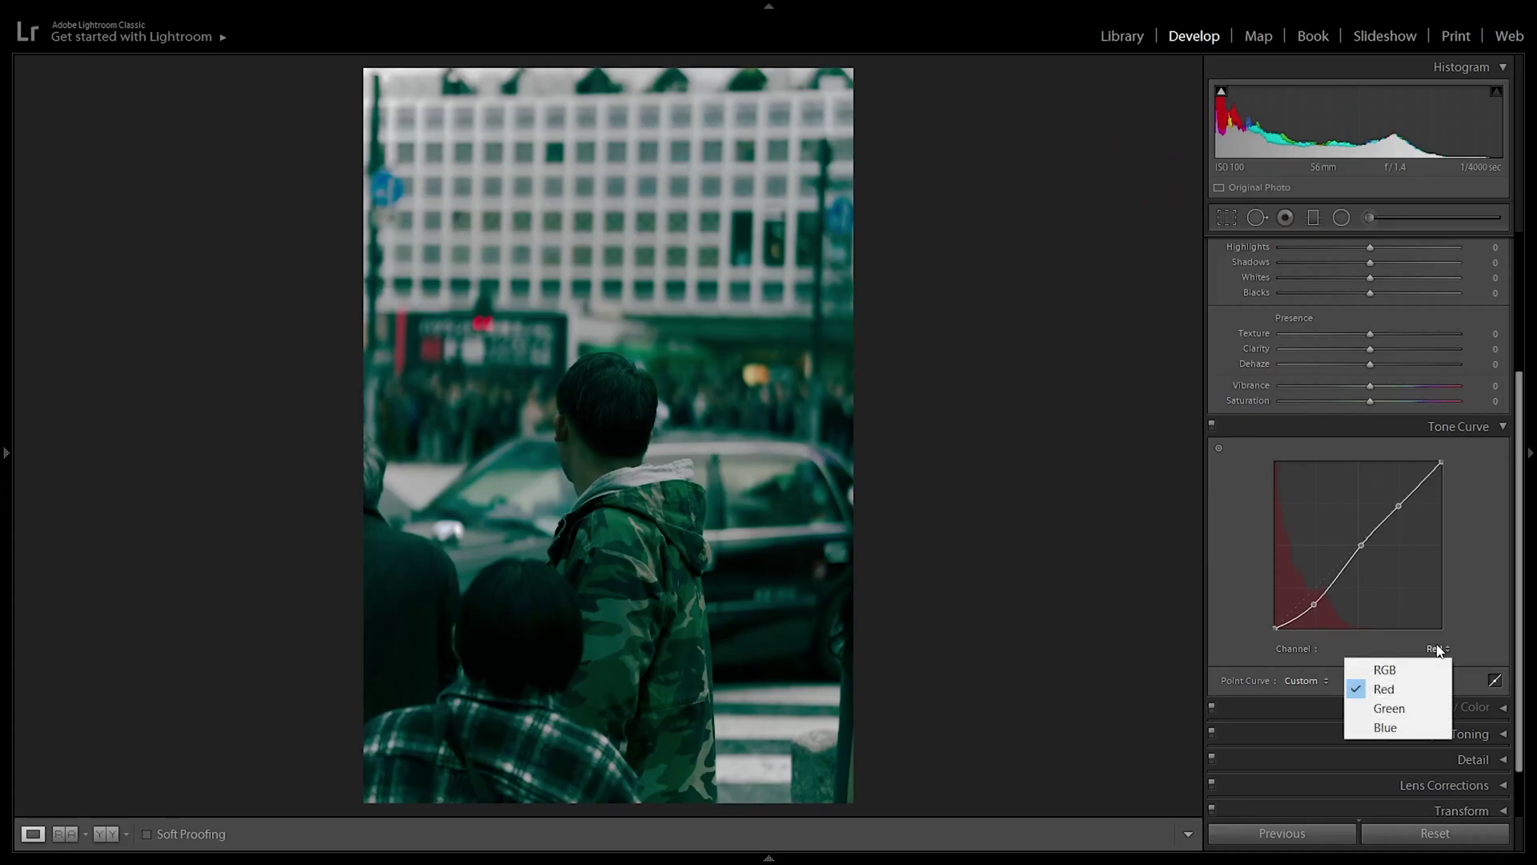
{"action": "left_click", "coordinate": [1401, 726]}
{"action": "left_click", "coordinate": [1361, 545]}
{"action": "left_click", "coordinate": [1397, 506]}
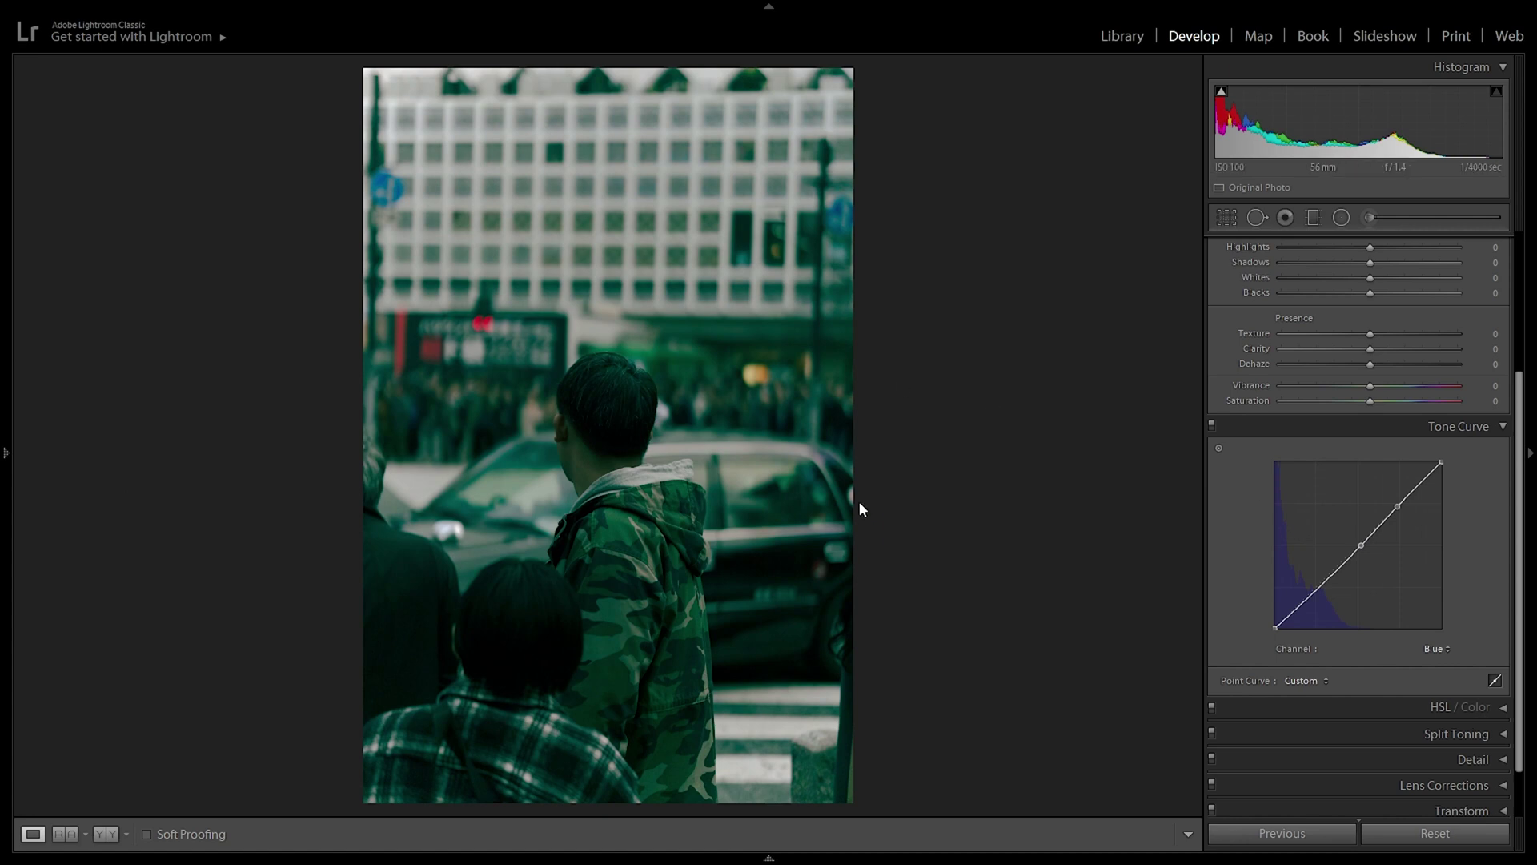
{"action": "left_click_drag", "start_coordinate": [1317, 587], "coordinate": [1314, 584]}
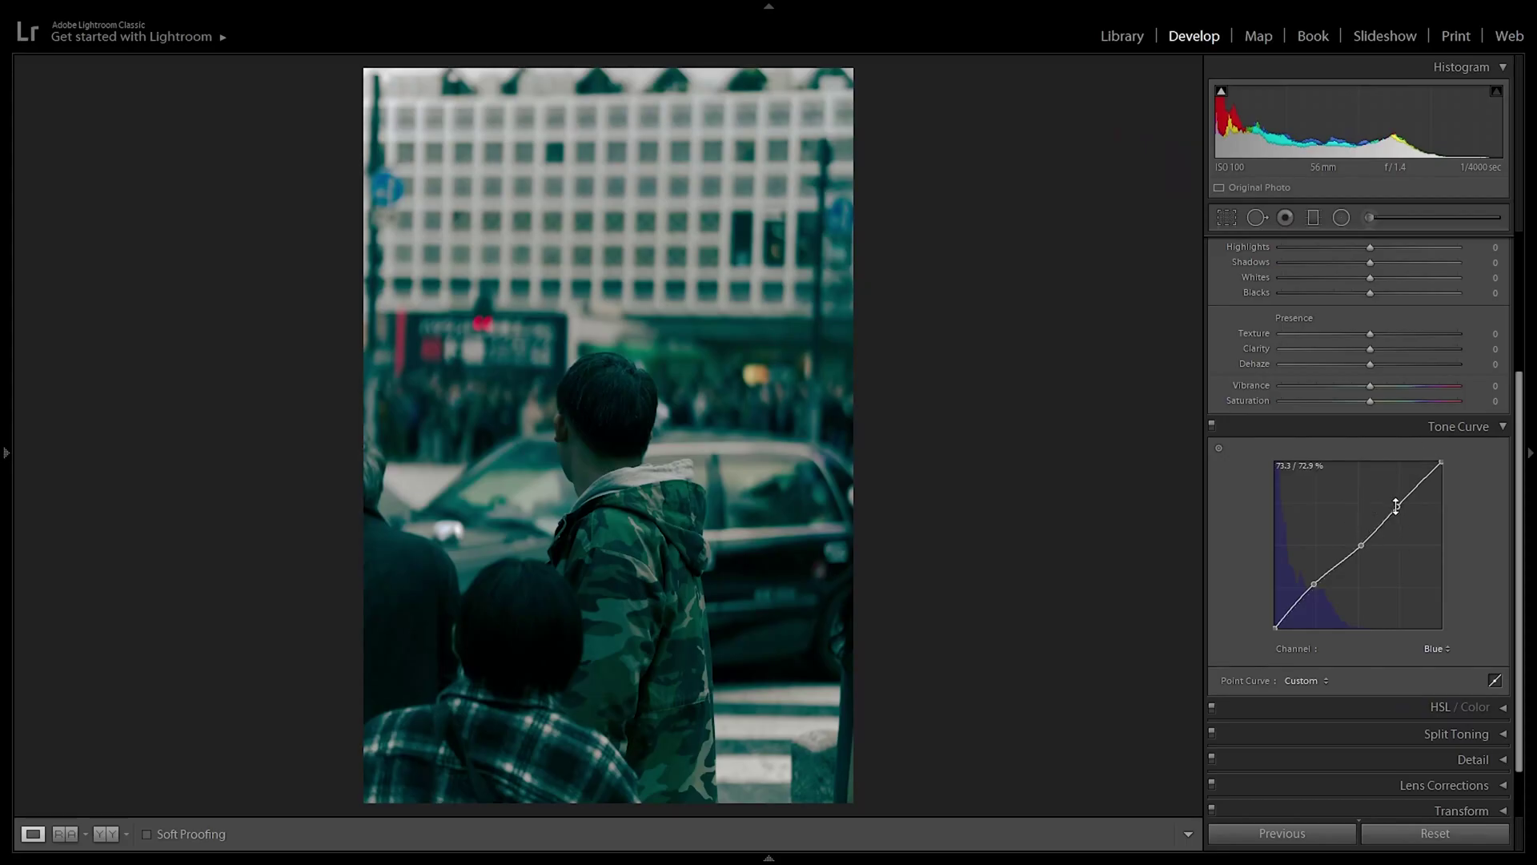
{"action": "left_click_drag", "start_coordinate": [1398, 503], "coordinate": [1411, 511]}
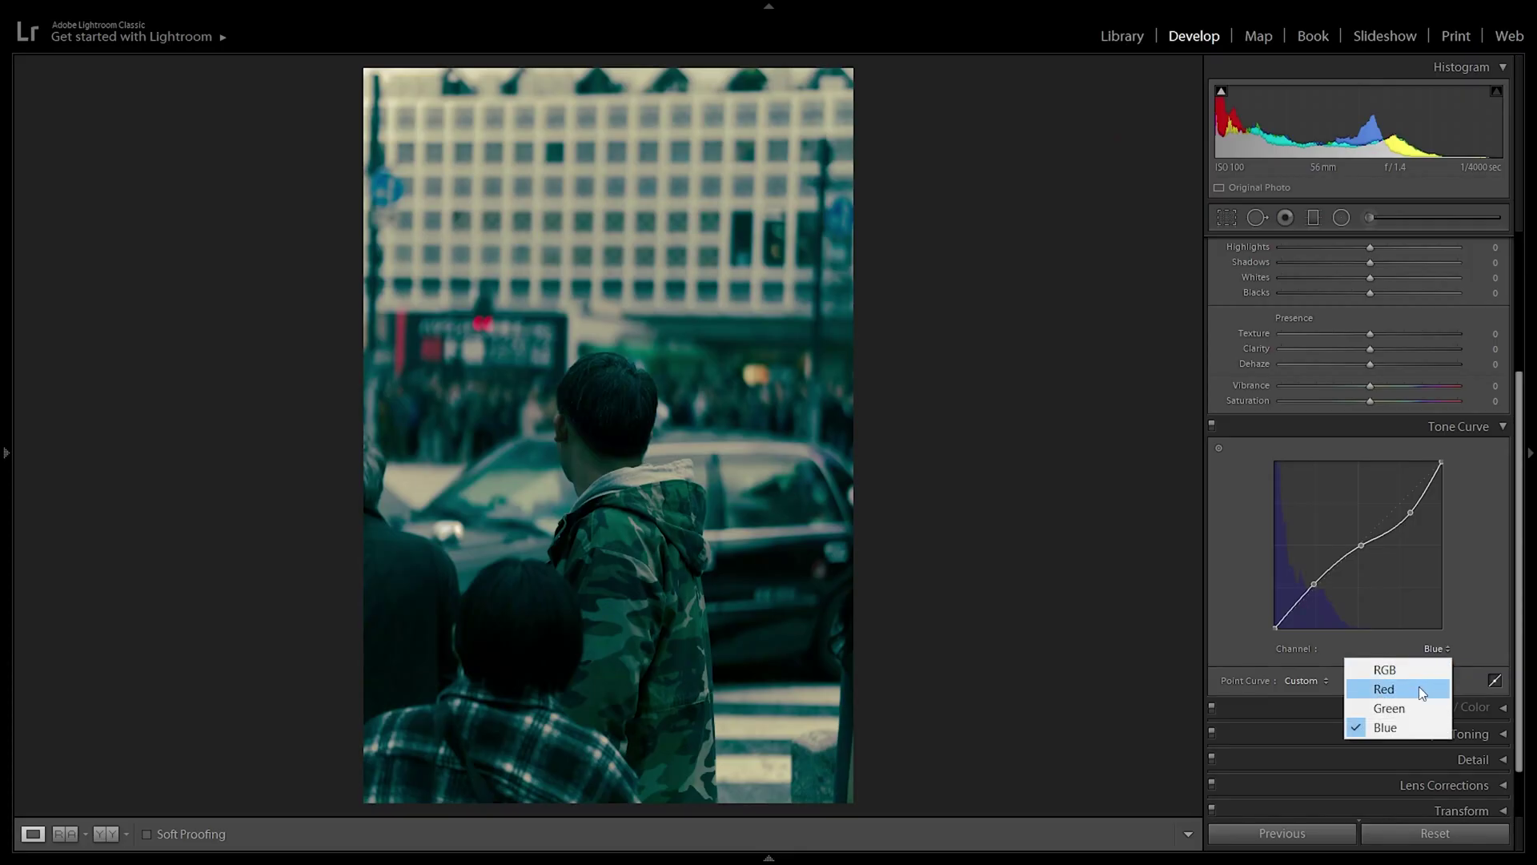
Step: Raise the Red channel curve's upper point to push pink into the building's highlights
{"action": "left_click", "coordinate": [1419, 685]}
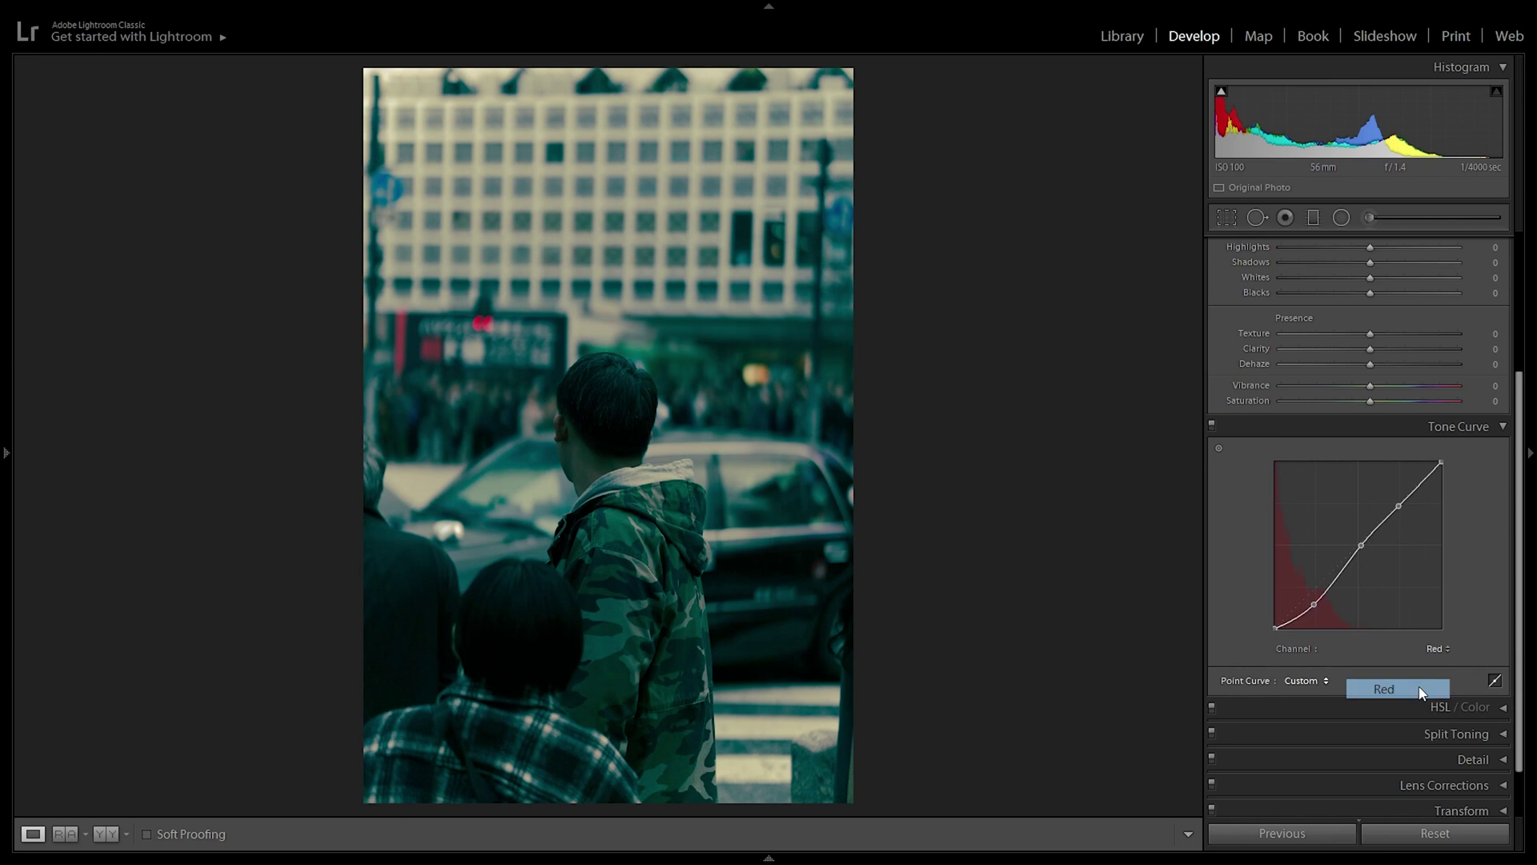
{"action": "left_click_drag", "start_coordinate": [1398, 505], "coordinate": [1387, 494]}
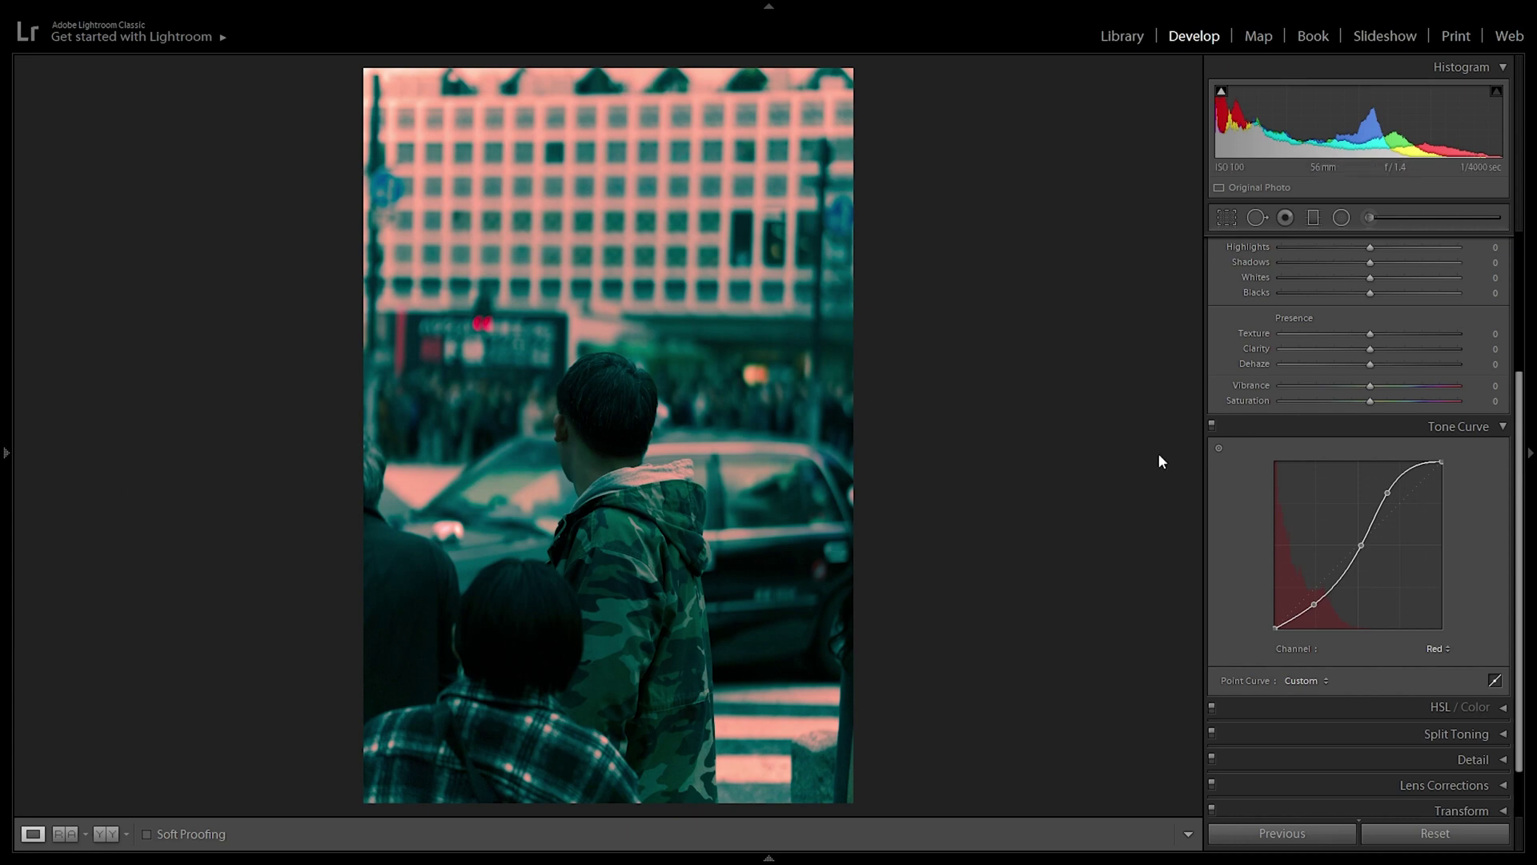
{"action": "left_click_drag", "start_coordinate": [1386, 494], "coordinate": [1385, 506]}
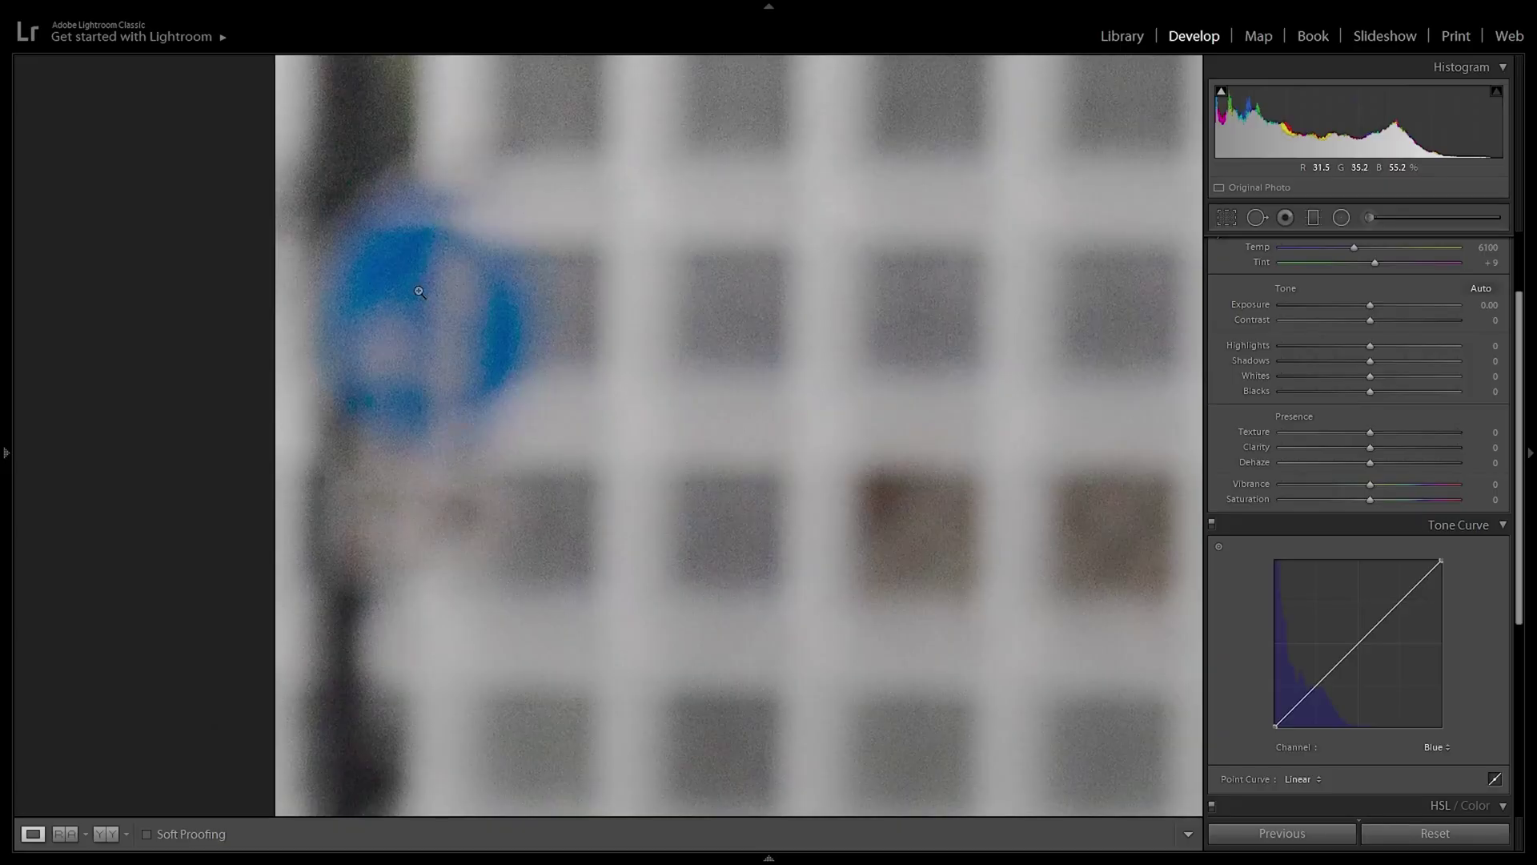
Step: Fit the photo to view and set the HSL Blue hue to about −44
{"action": "left_click", "coordinate": [415, 292]}
{"action": "scroll", "coordinate": [1361, 533], "scroll_direction": "down", "scroll_amount": 3}
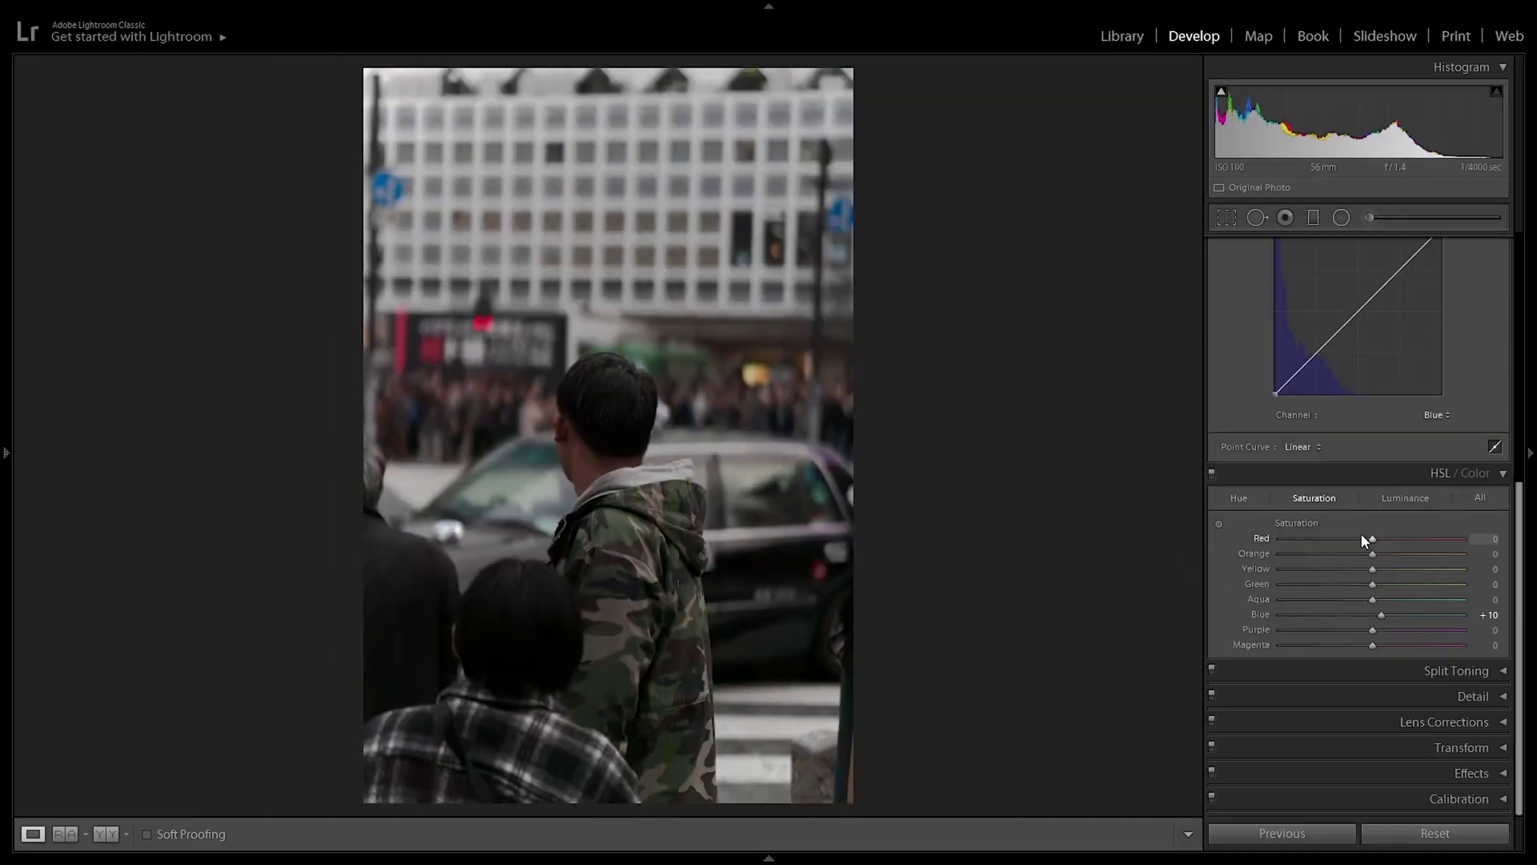
{"action": "left_click", "coordinate": [1238, 499]}
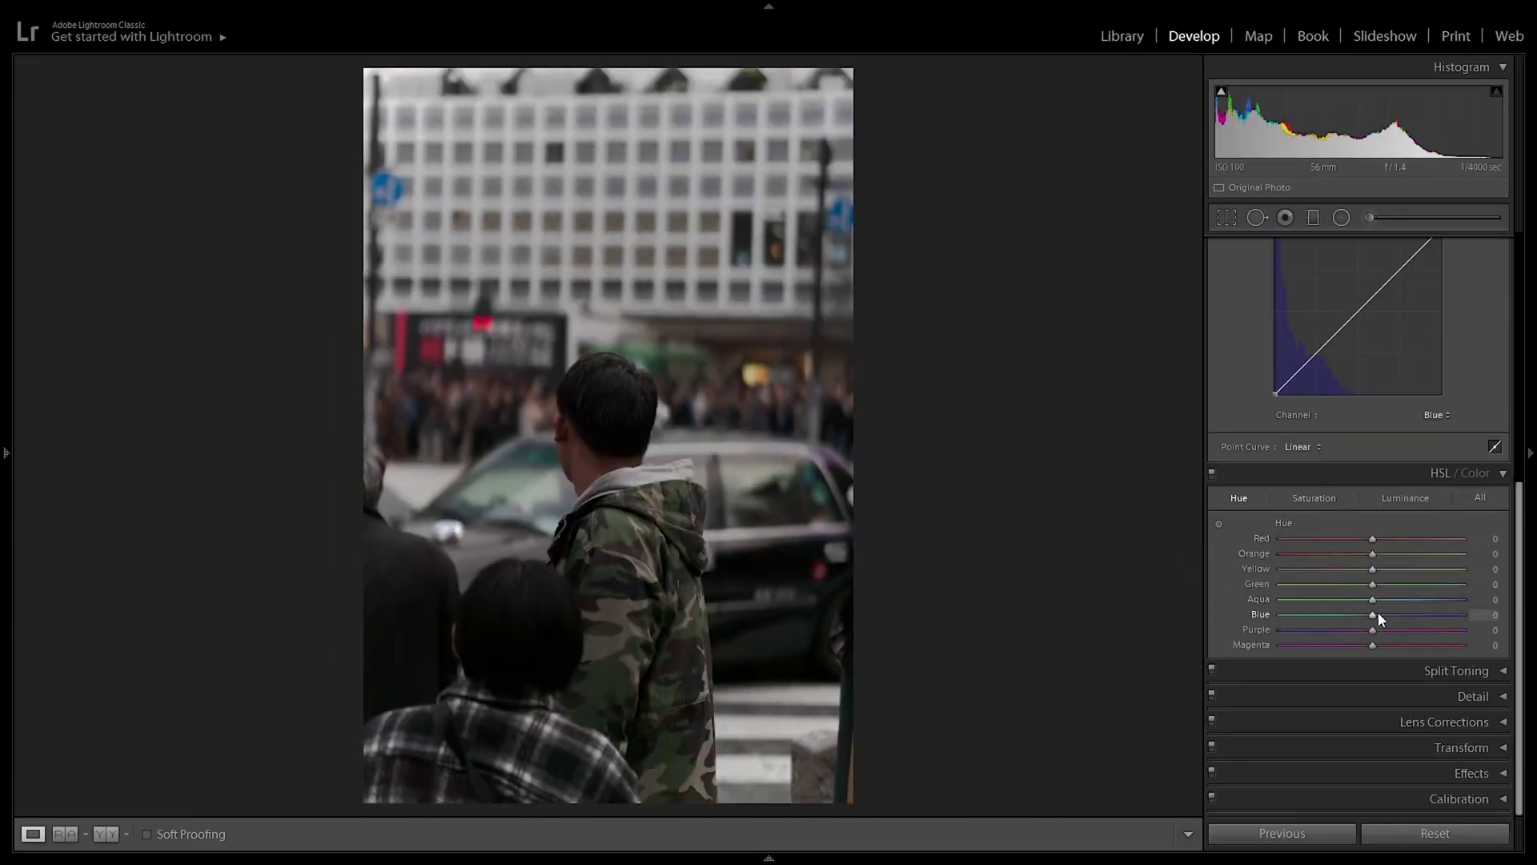
{"action": "left_click_drag", "start_coordinate": [1373, 615], "coordinate": [1335, 626]}
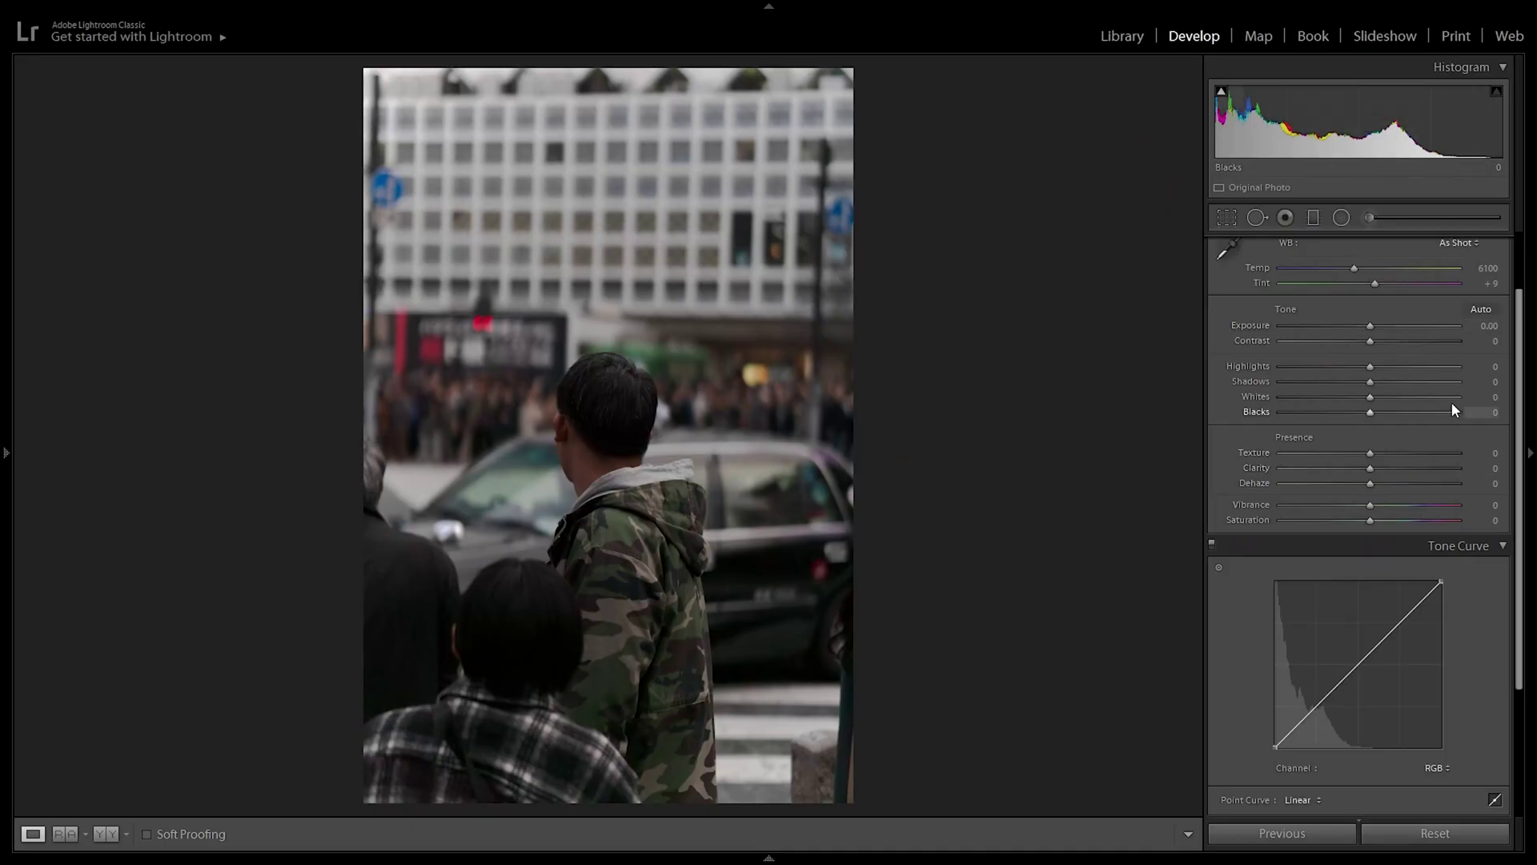
Step: Scroll to the street photo's Tone Curve panel and bring up its channel list
{"action": "scroll", "coordinate": [1334, 368], "scroll_direction": "down", "scroll_amount": 3}
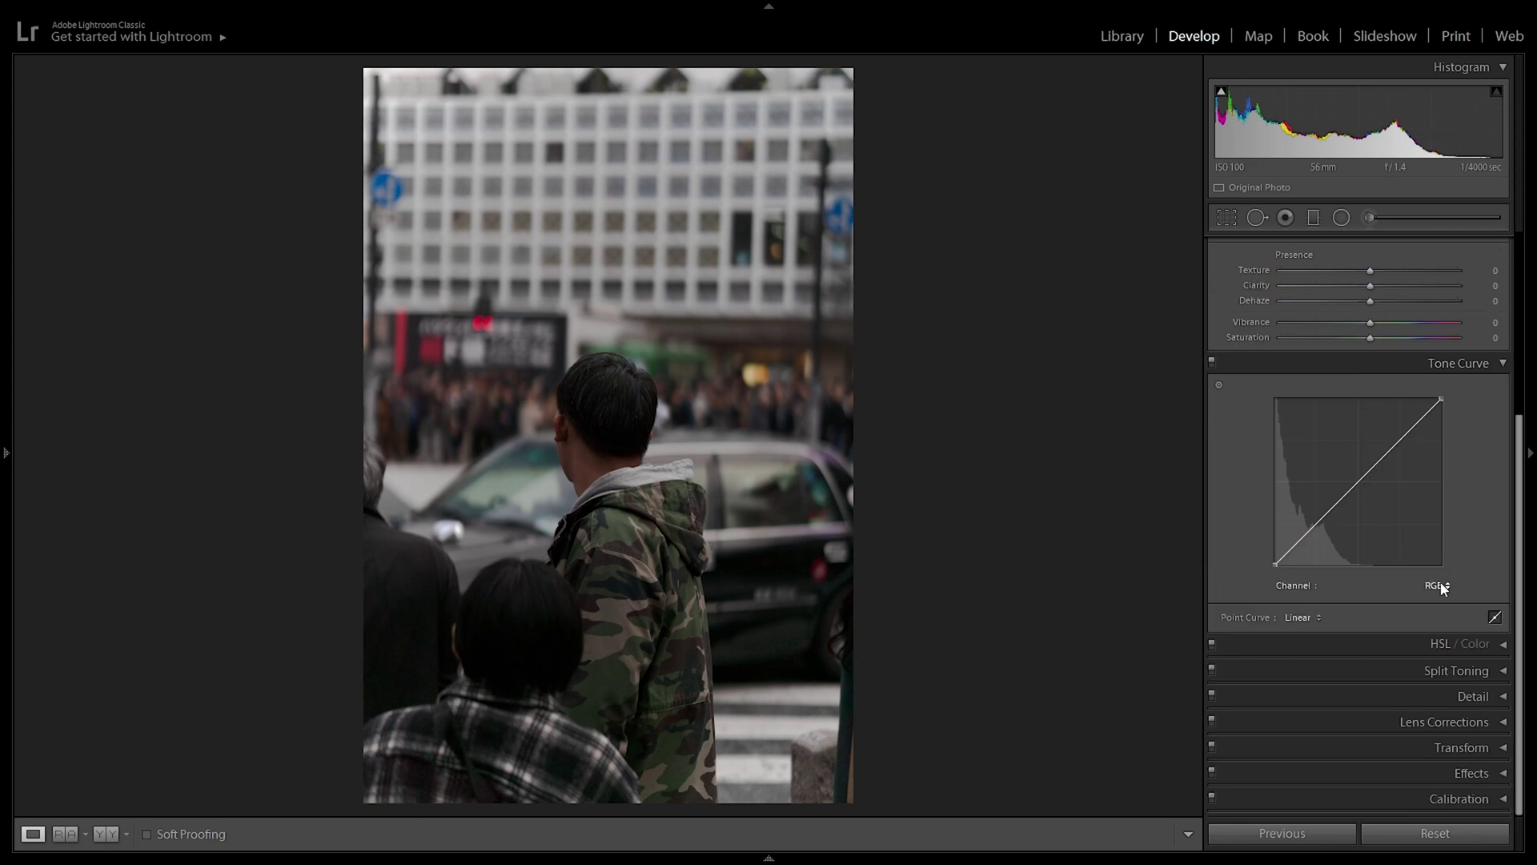
{"action": "scroll", "coordinate": [1439, 586], "scroll_direction": "up", "scroll_amount": 2}
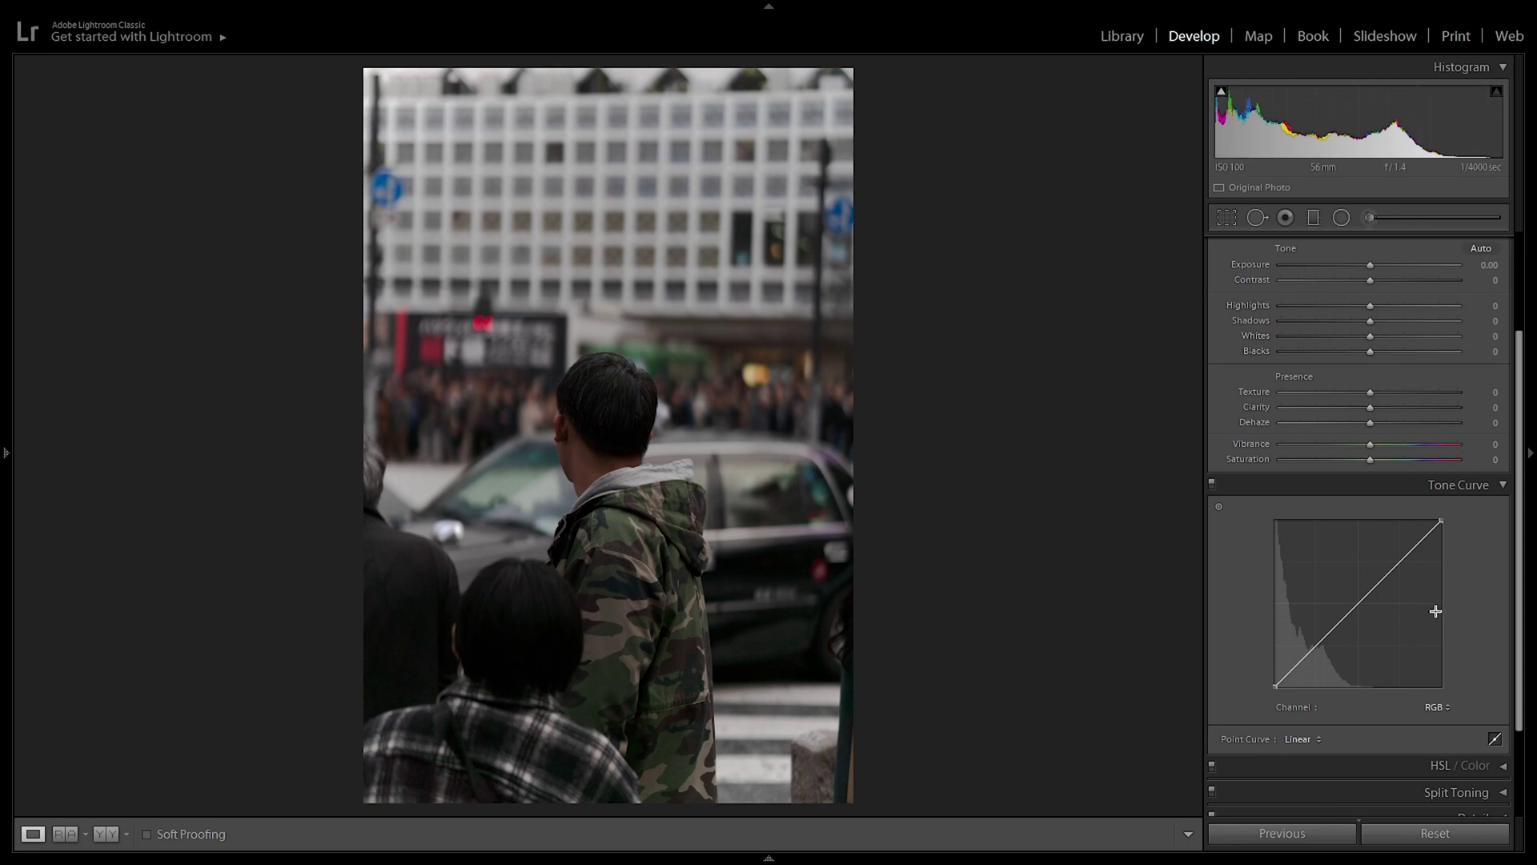
{"action": "scroll", "coordinate": [1435, 610], "scroll_direction": "down", "scroll_amount": 1}
{"action": "left_click", "coordinate": [1435, 647]}
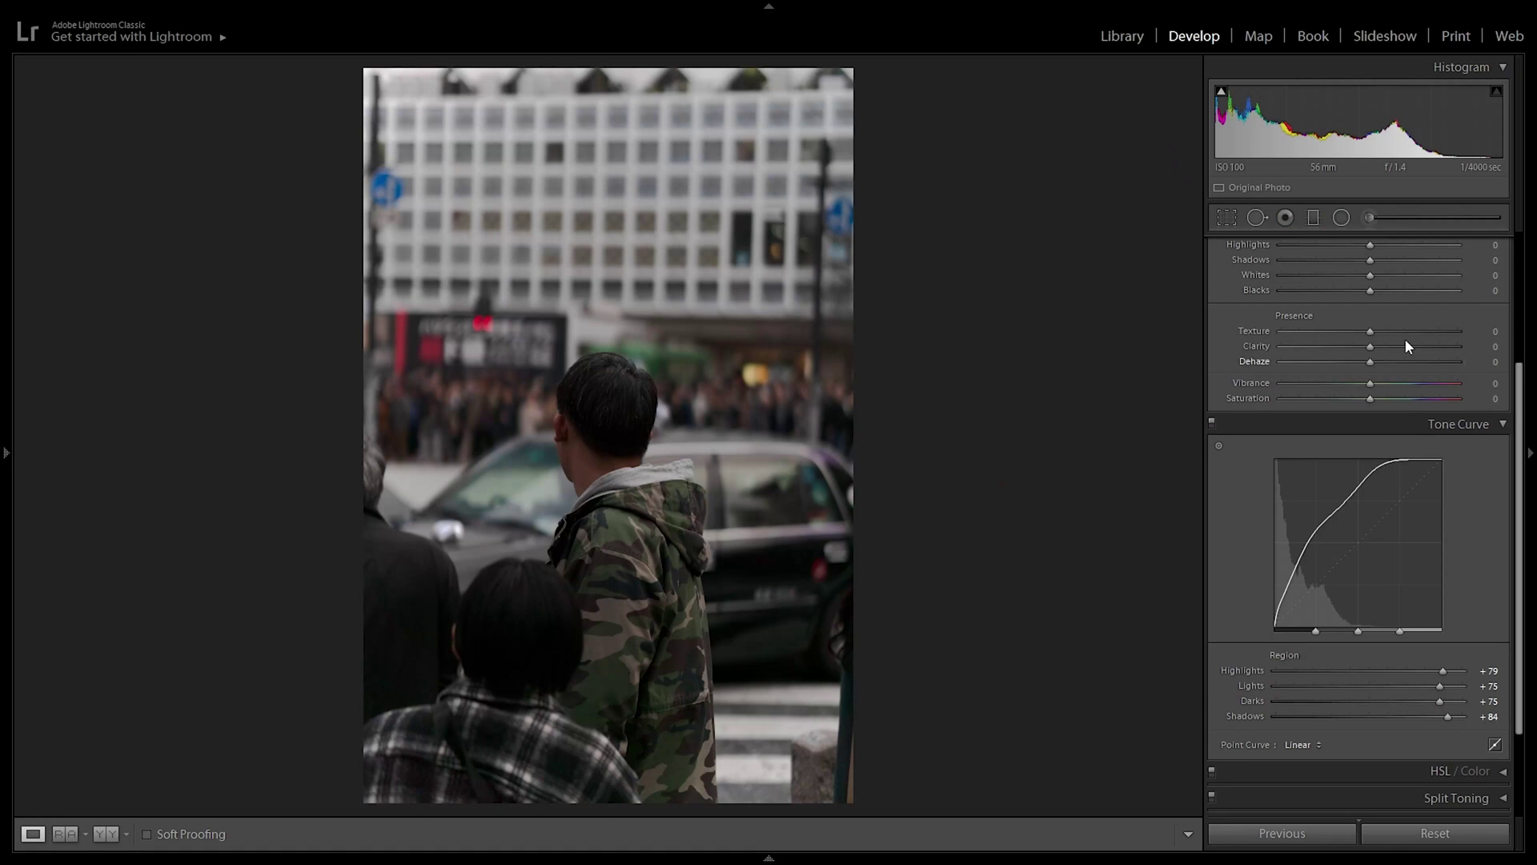
{"action": "scroll", "coordinate": [1326, 381], "scroll_direction": "down", "scroll_amount": 3}
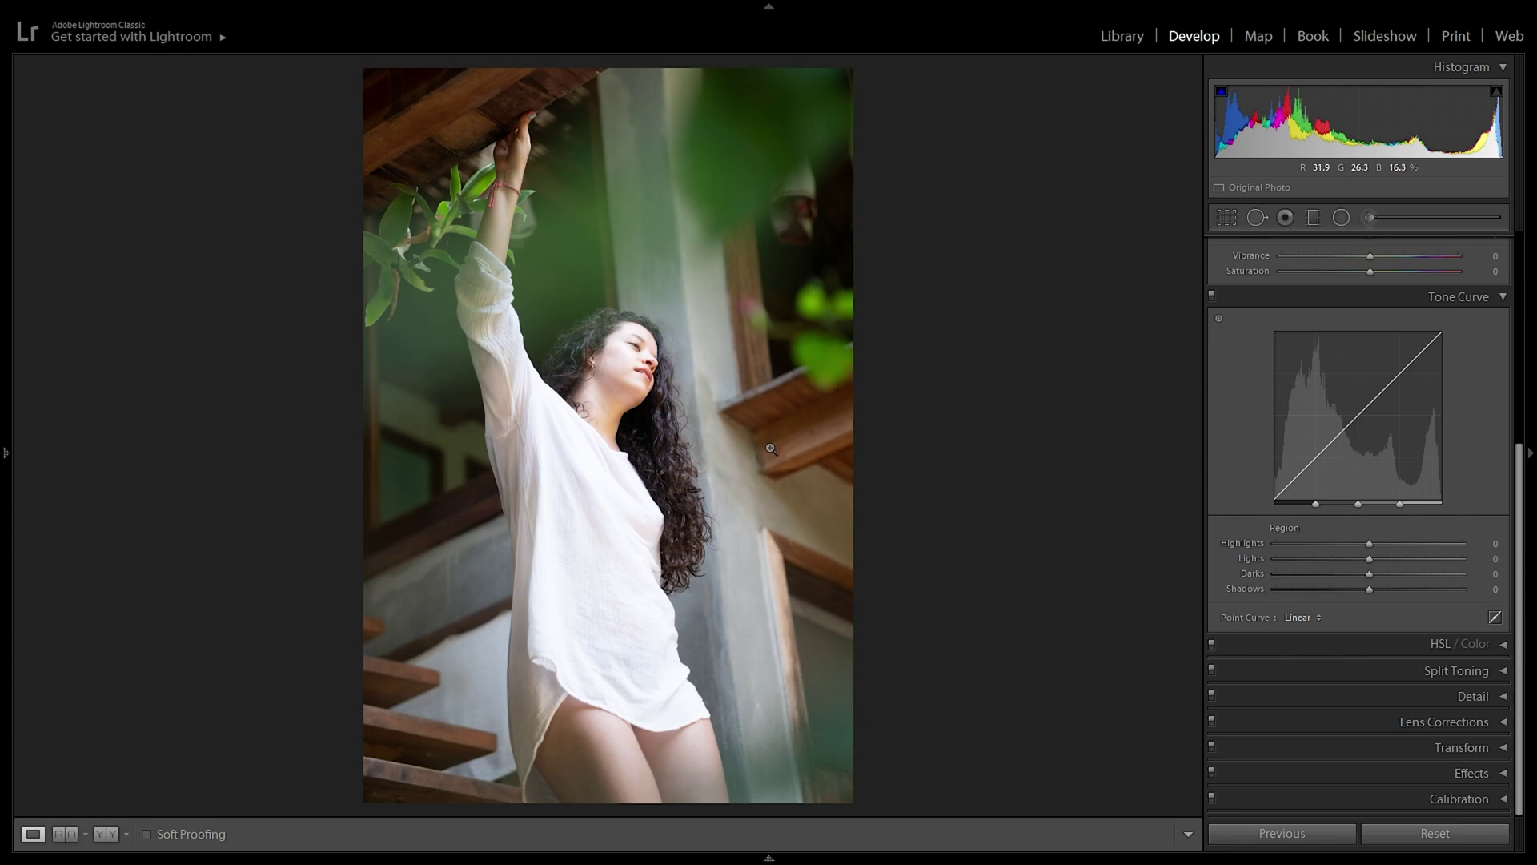
Step: Convert the portrait to black and white and pull its tone curve regions negative
{"action": "key", "text": "v"}
{"action": "scroll", "coordinate": [1332, 478], "scroll_direction": "up", "scroll_amount": 3}
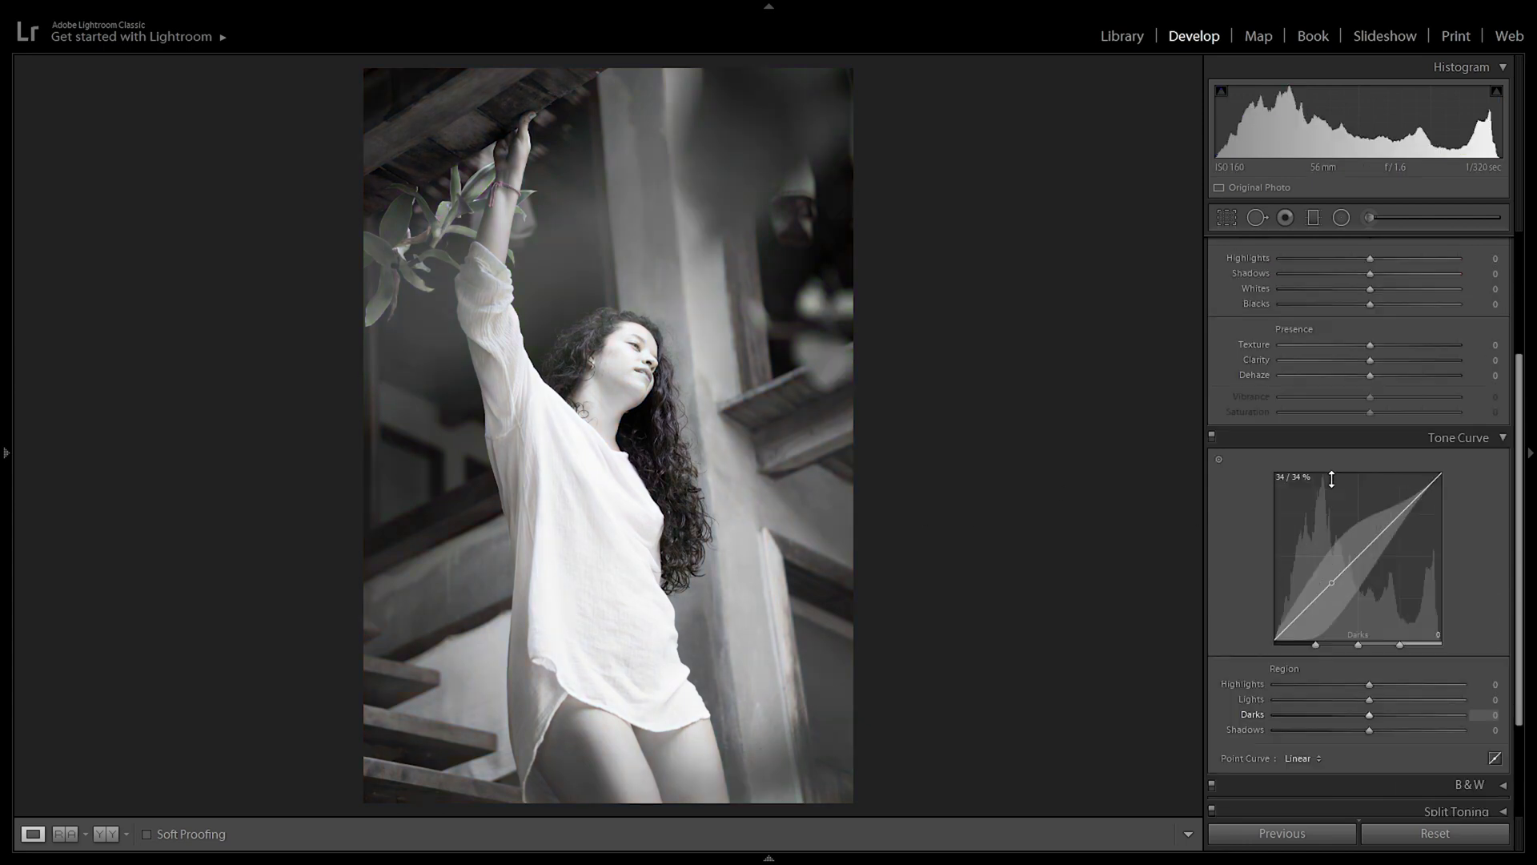
{"action": "scroll", "coordinate": [1332, 478], "scroll_direction": "down", "scroll_amount": 2}
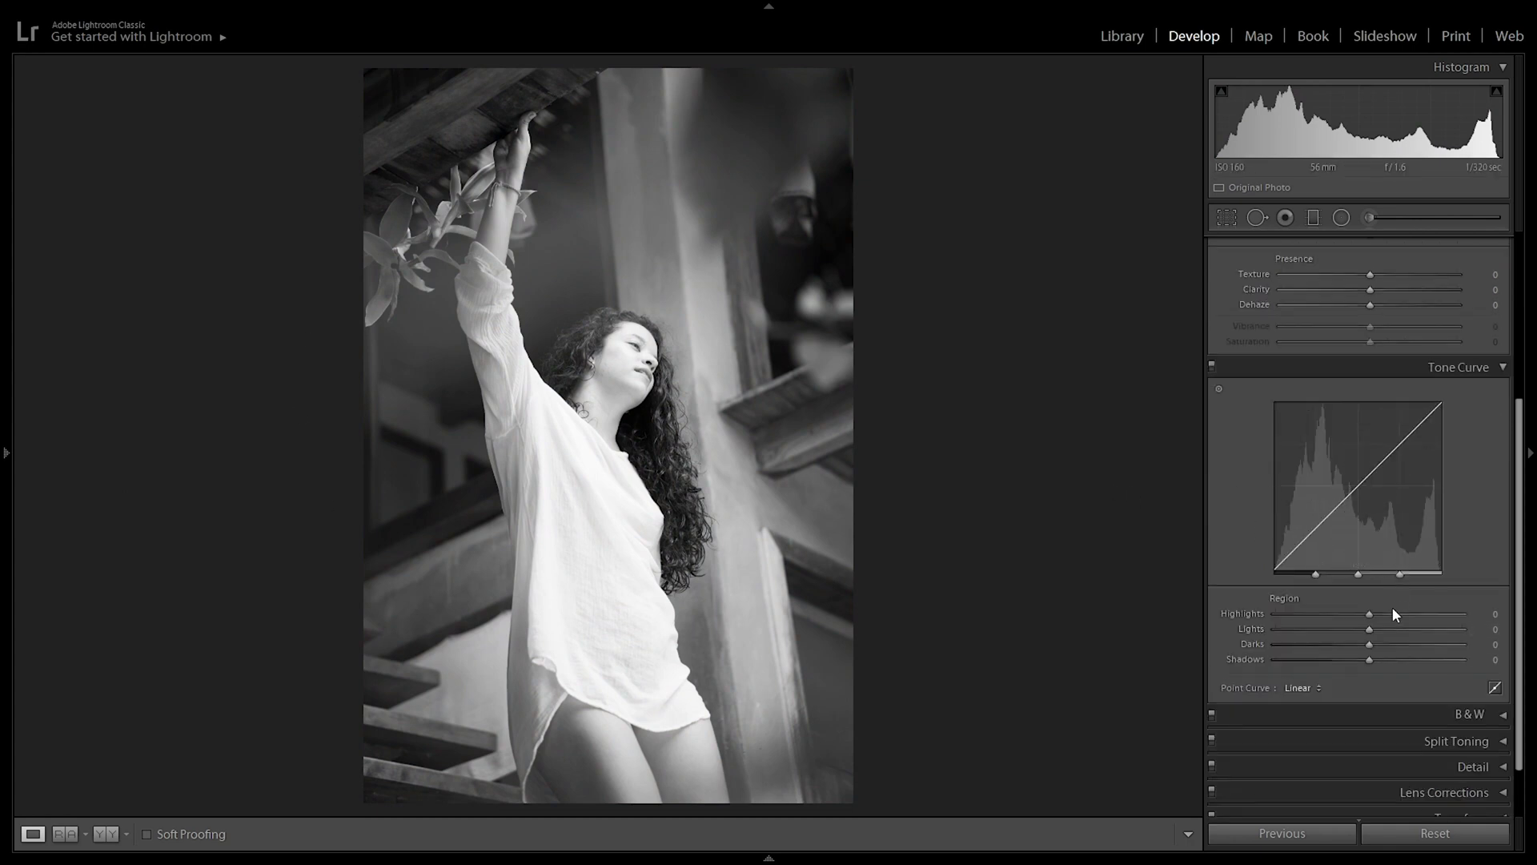
{"action": "left_click_drag", "start_coordinate": [1369, 661], "coordinate": [1335, 631]}
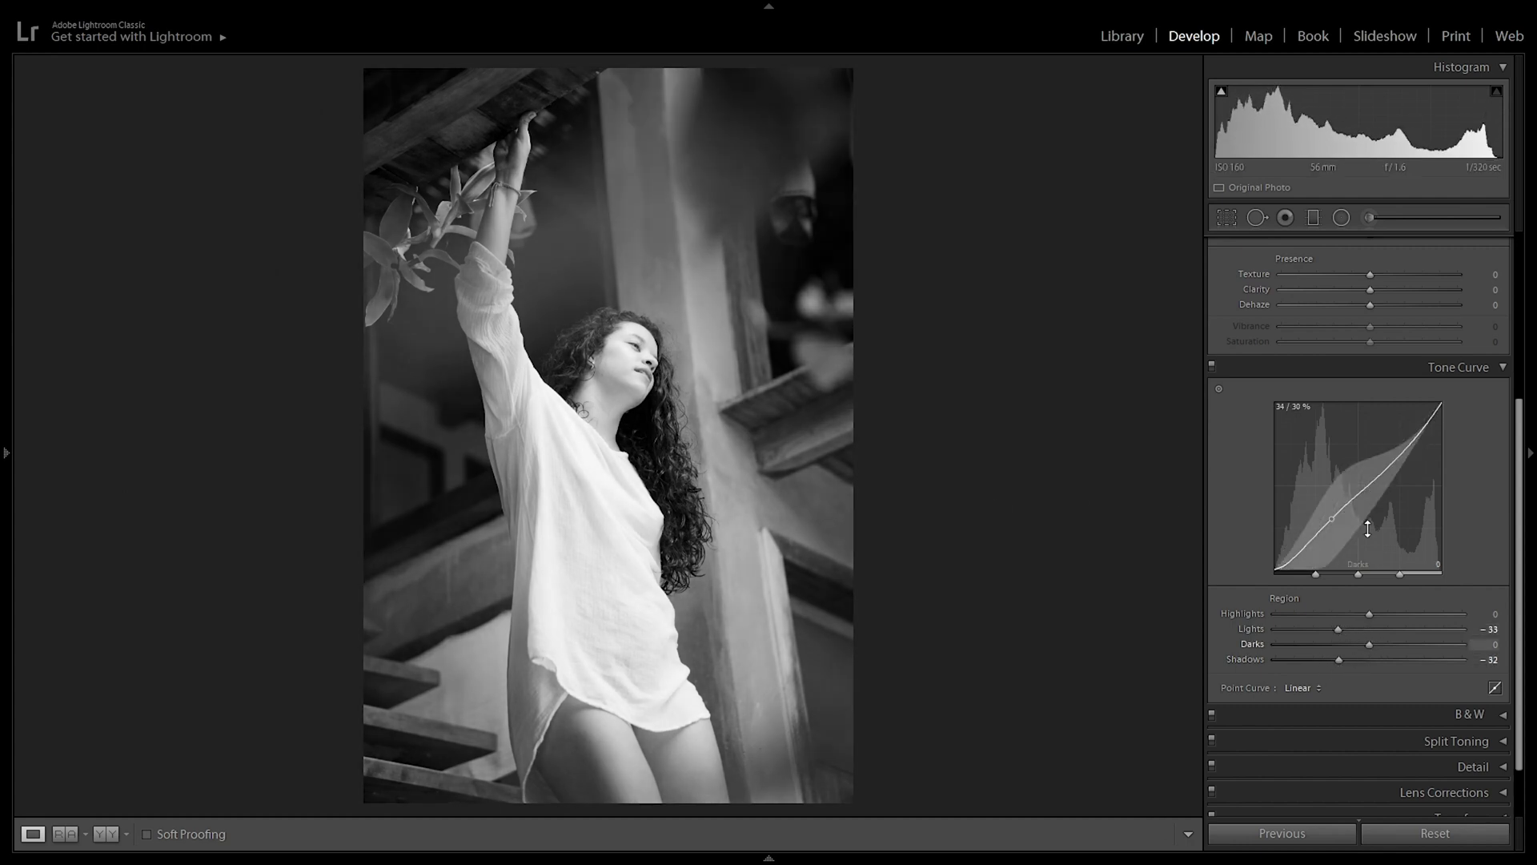
{"action": "left_click_drag", "start_coordinate": [1358, 613], "coordinate": [1345, 613]}
{"action": "left_click_drag", "start_coordinate": [1370, 643], "coordinate": [1352, 645]}
Step: Set Clarity to +29 and switch the tone curve to point-curve editing
{"action": "scroll", "coordinate": [1381, 368], "scroll_direction": "up", "scroll_amount": 2}
{"action": "left_click_drag", "start_coordinate": [1381, 368], "coordinate": [1393, 362]}
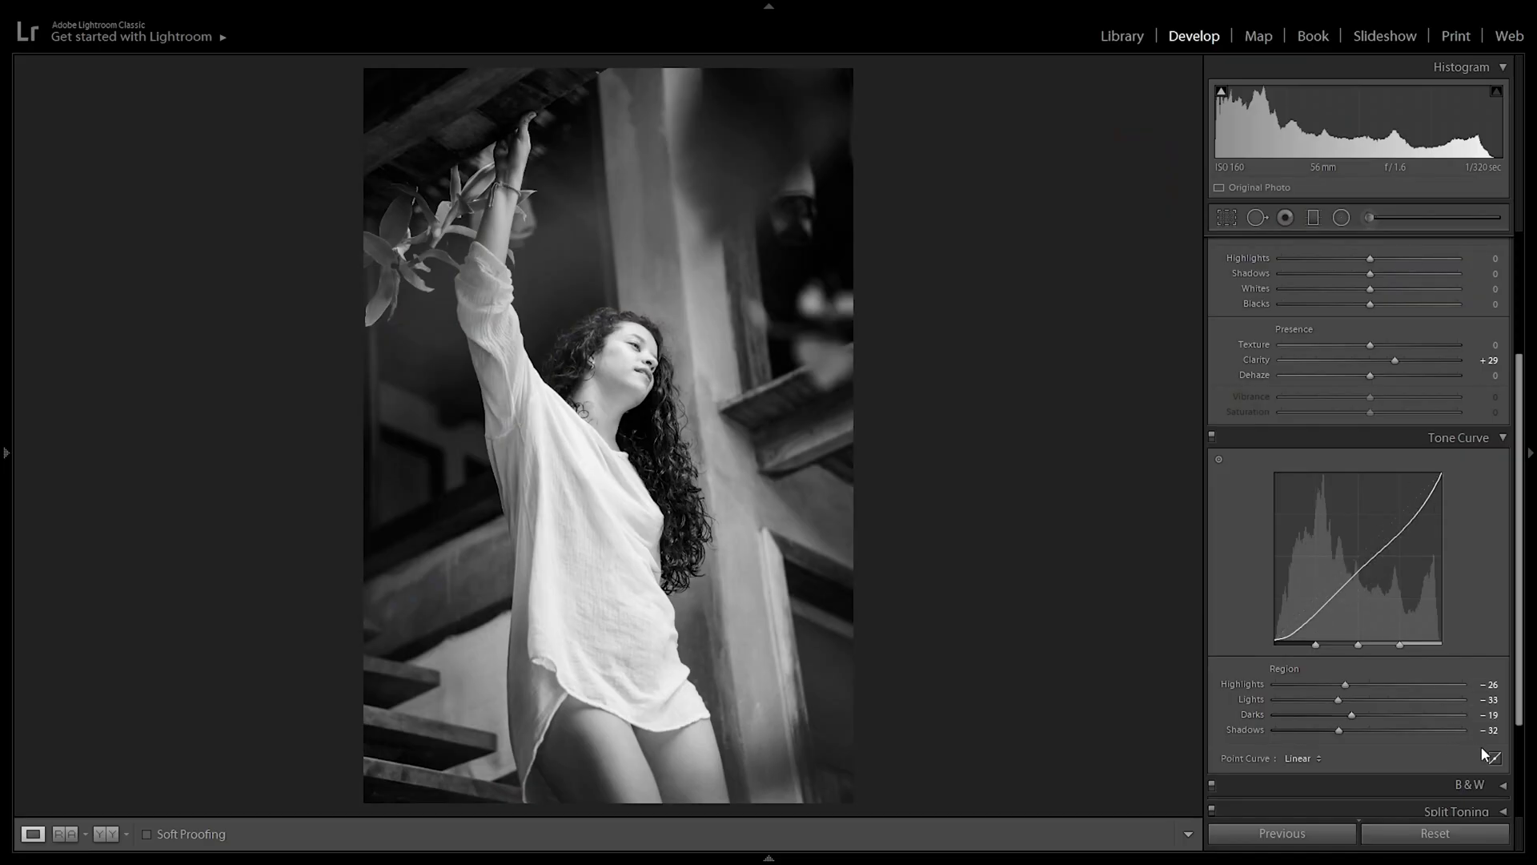
{"action": "left_click", "coordinate": [1494, 743]}
{"action": "left_click", "coordinate": [1438, 659]}
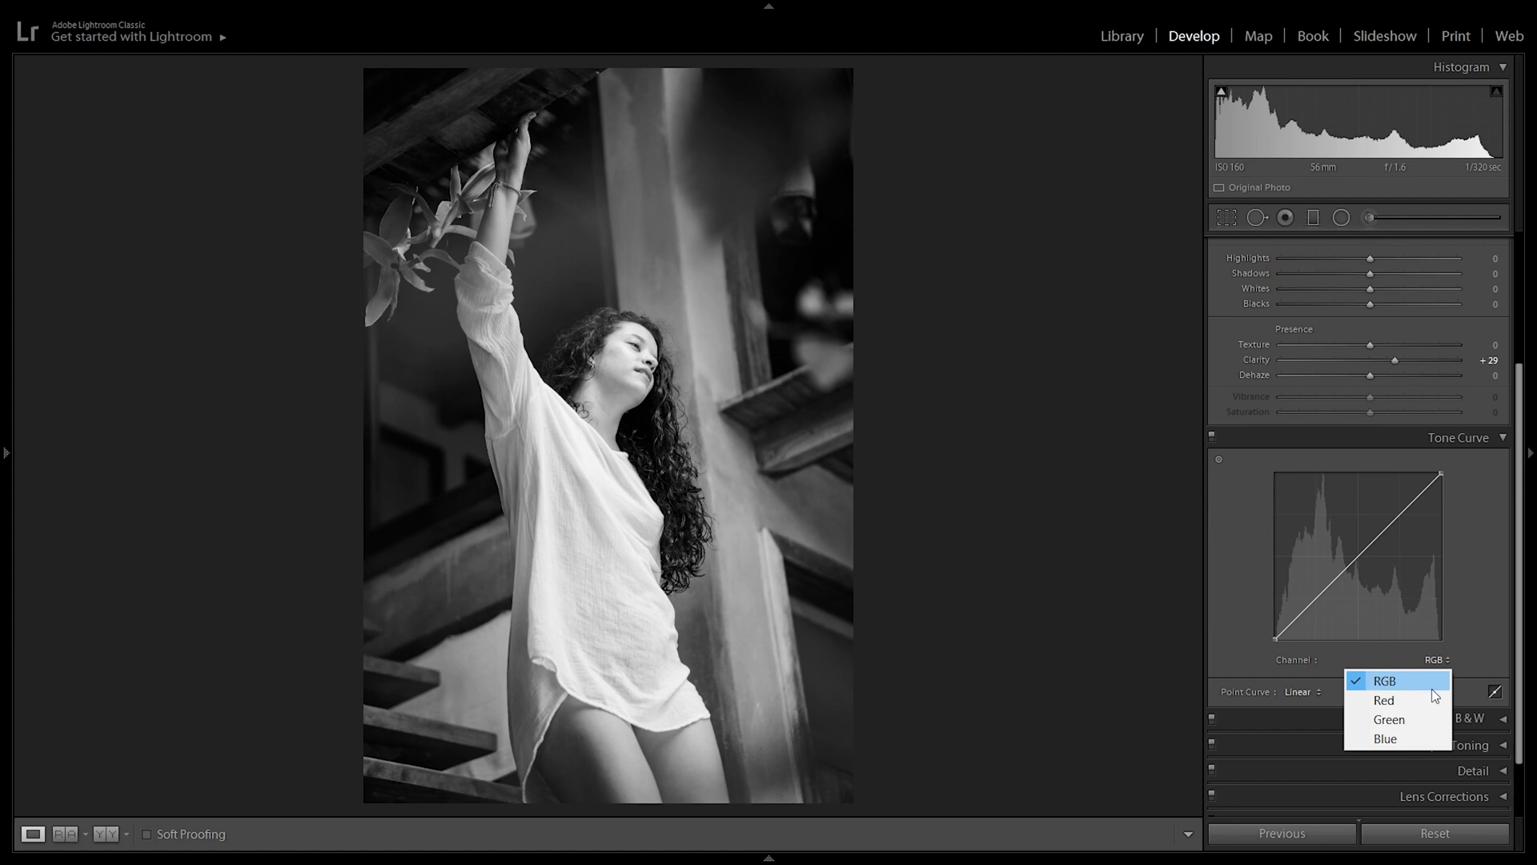
Step: Select the Blue channel and nudge its midpoint down-right for a warm sepia tint
{"action": "left_click", "coordinate": [1419, 747]}
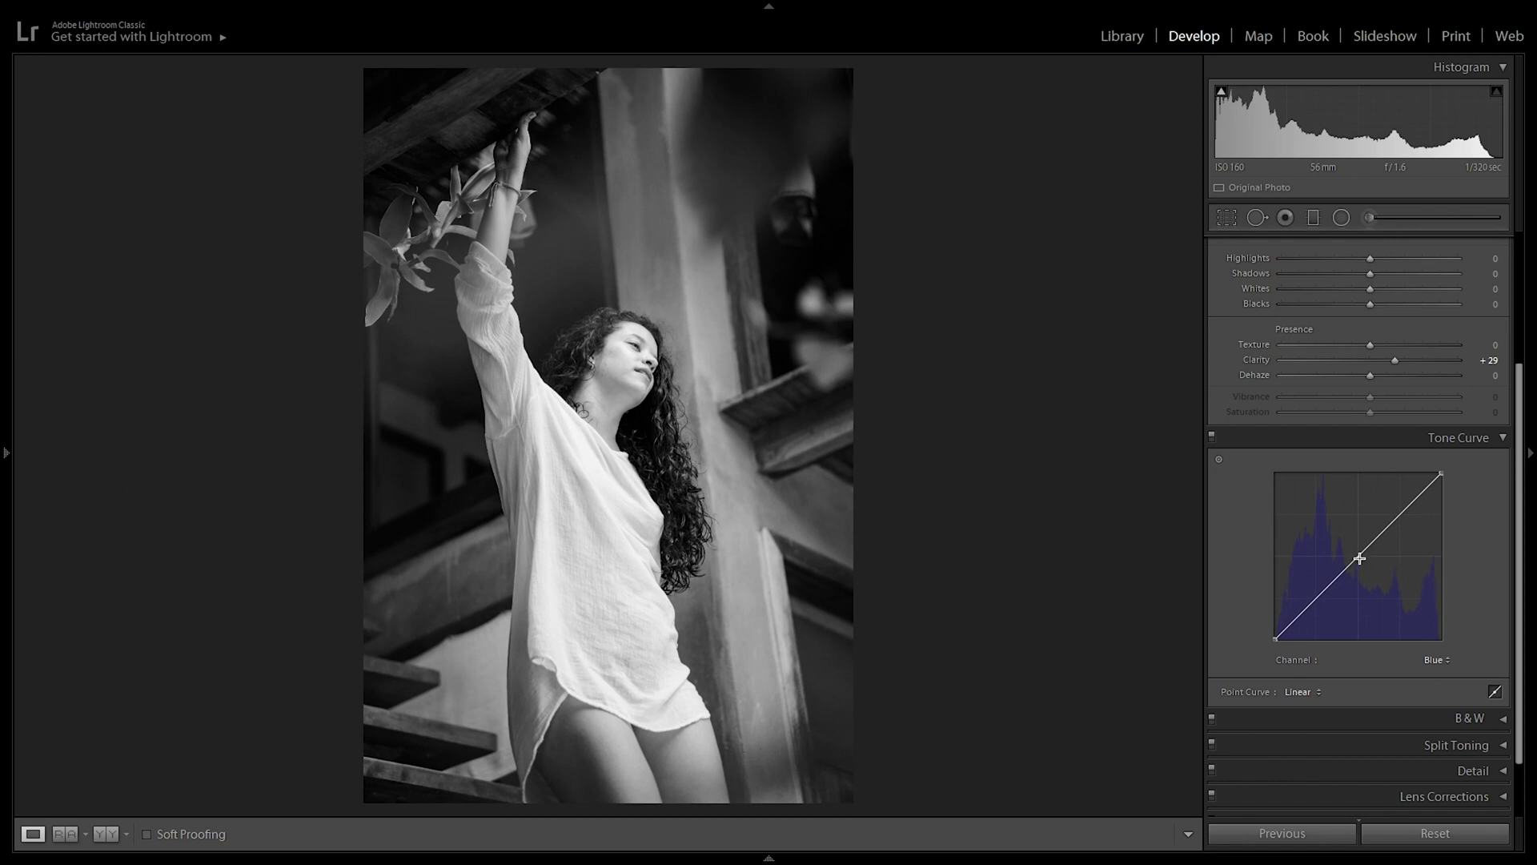
{"action": "left_click_drag", "start_coordinate": [1356, 560], "coordinate": [1366, 564]}
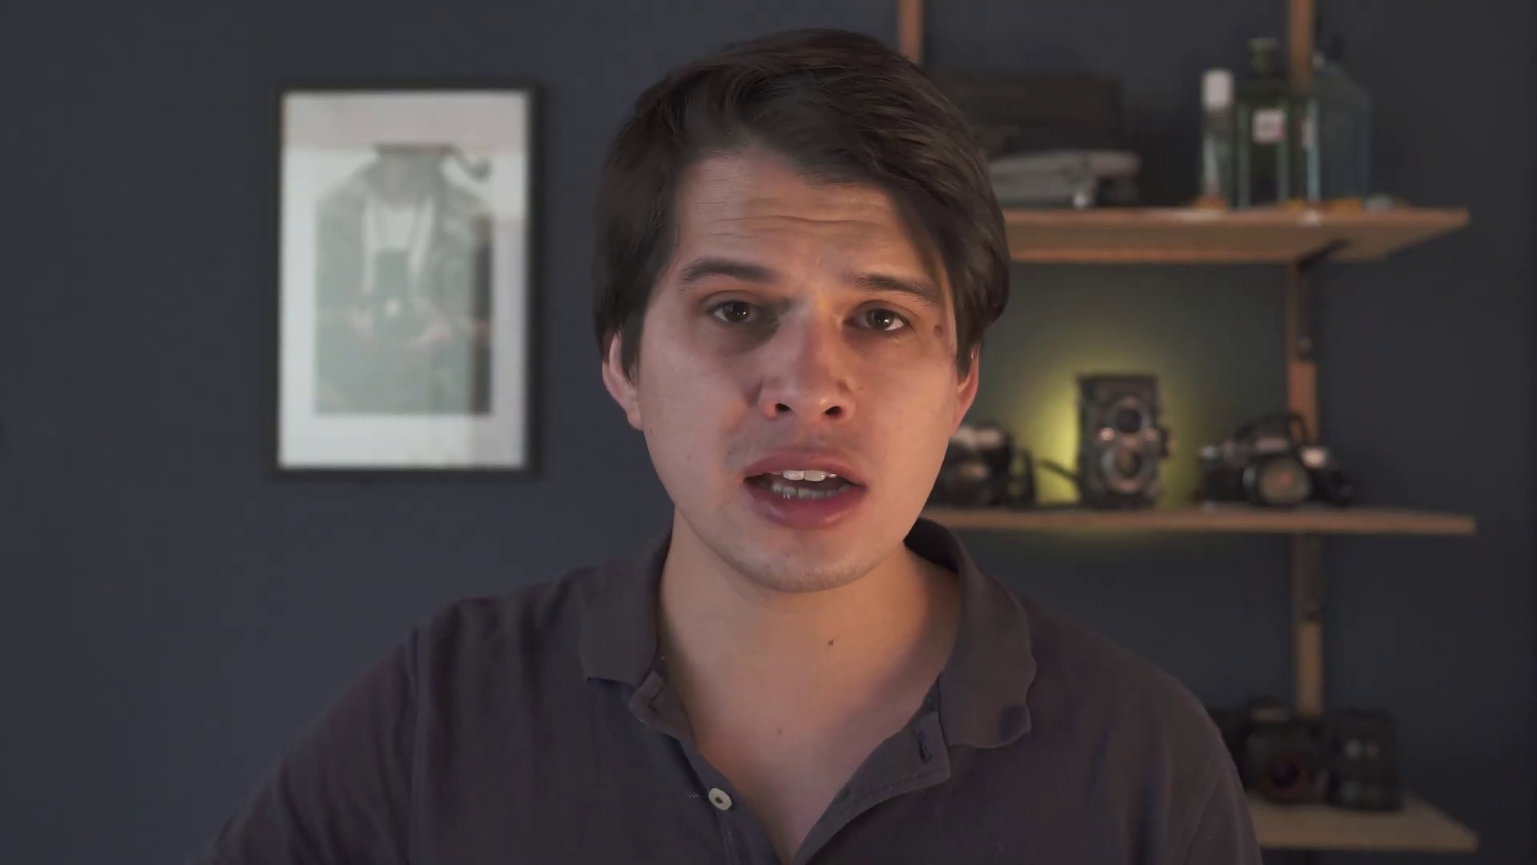
Step: Add a raised point to the Red channel curve to warm the portrait
{"action": "left_click", "coordinate": [1438, 659]}
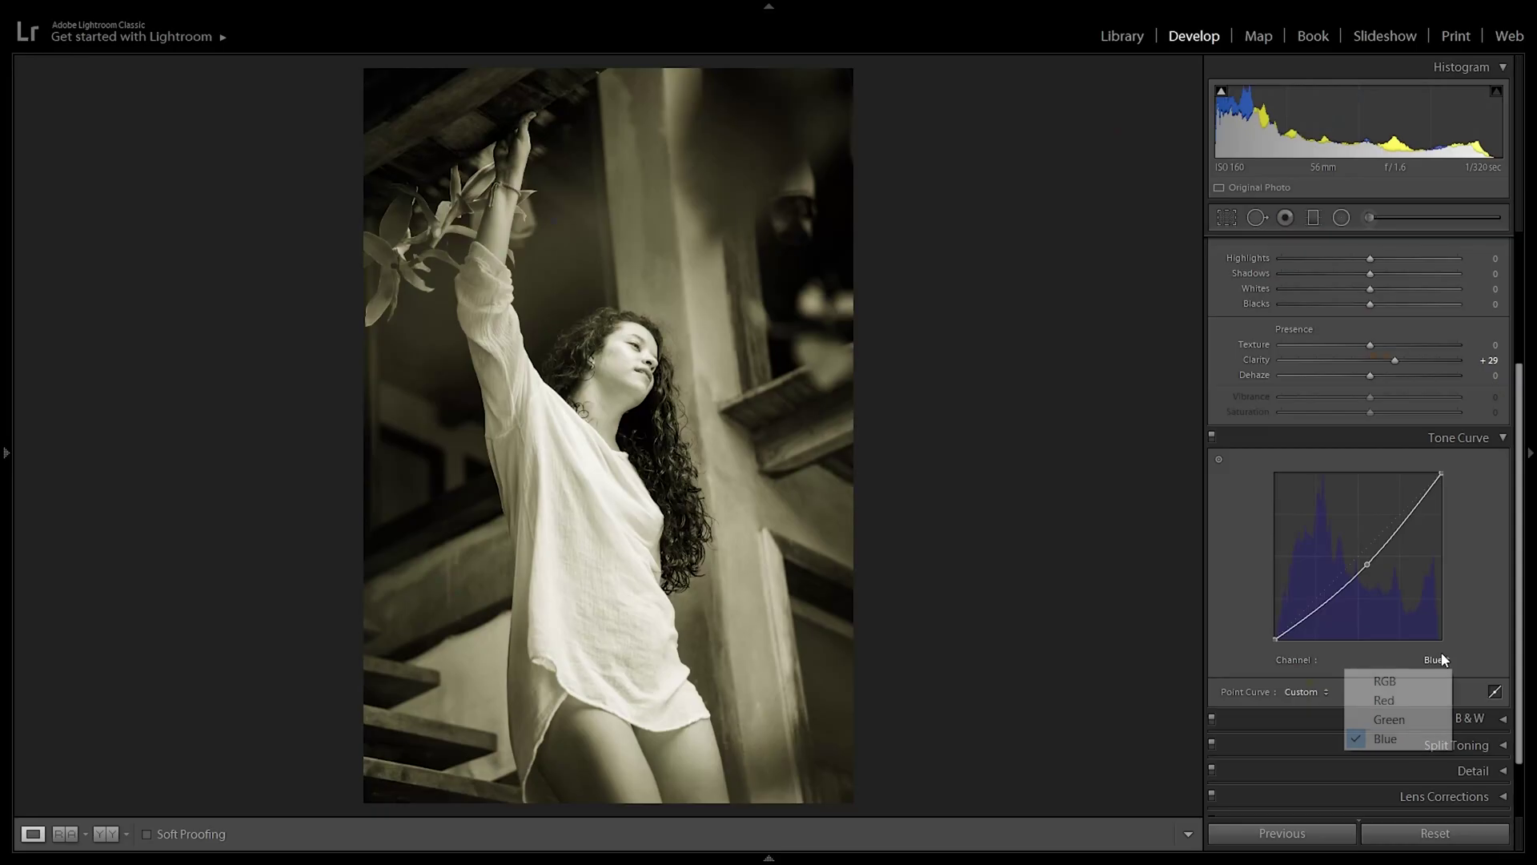
{"action": "left_click", "coordinate": [1404, 704]}
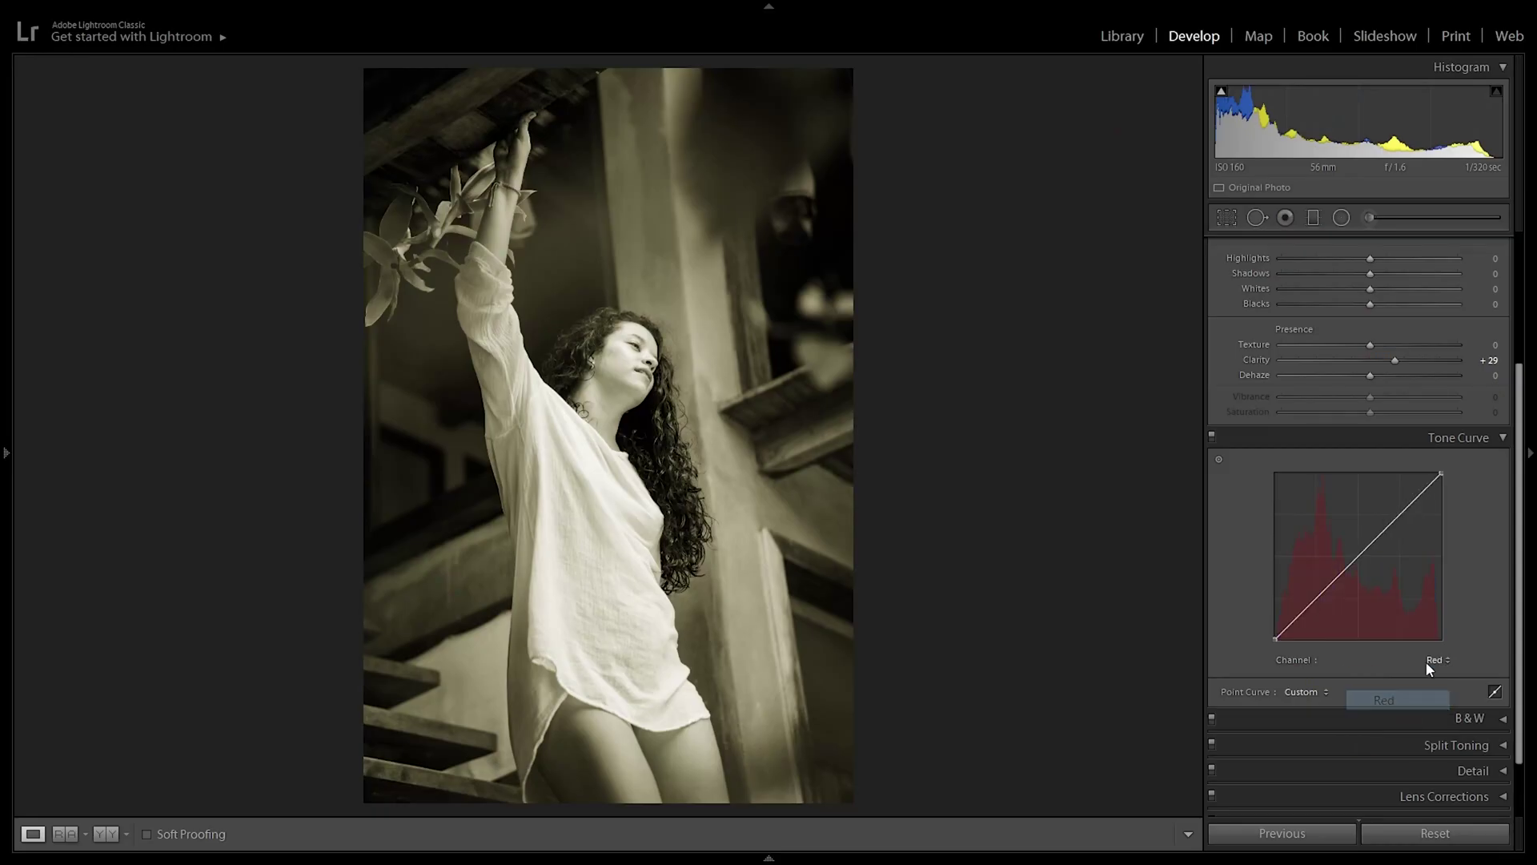
{"action": "left_click_drag", "start_coordinate": [1359, 560], "coordinate": [1353, 553]}
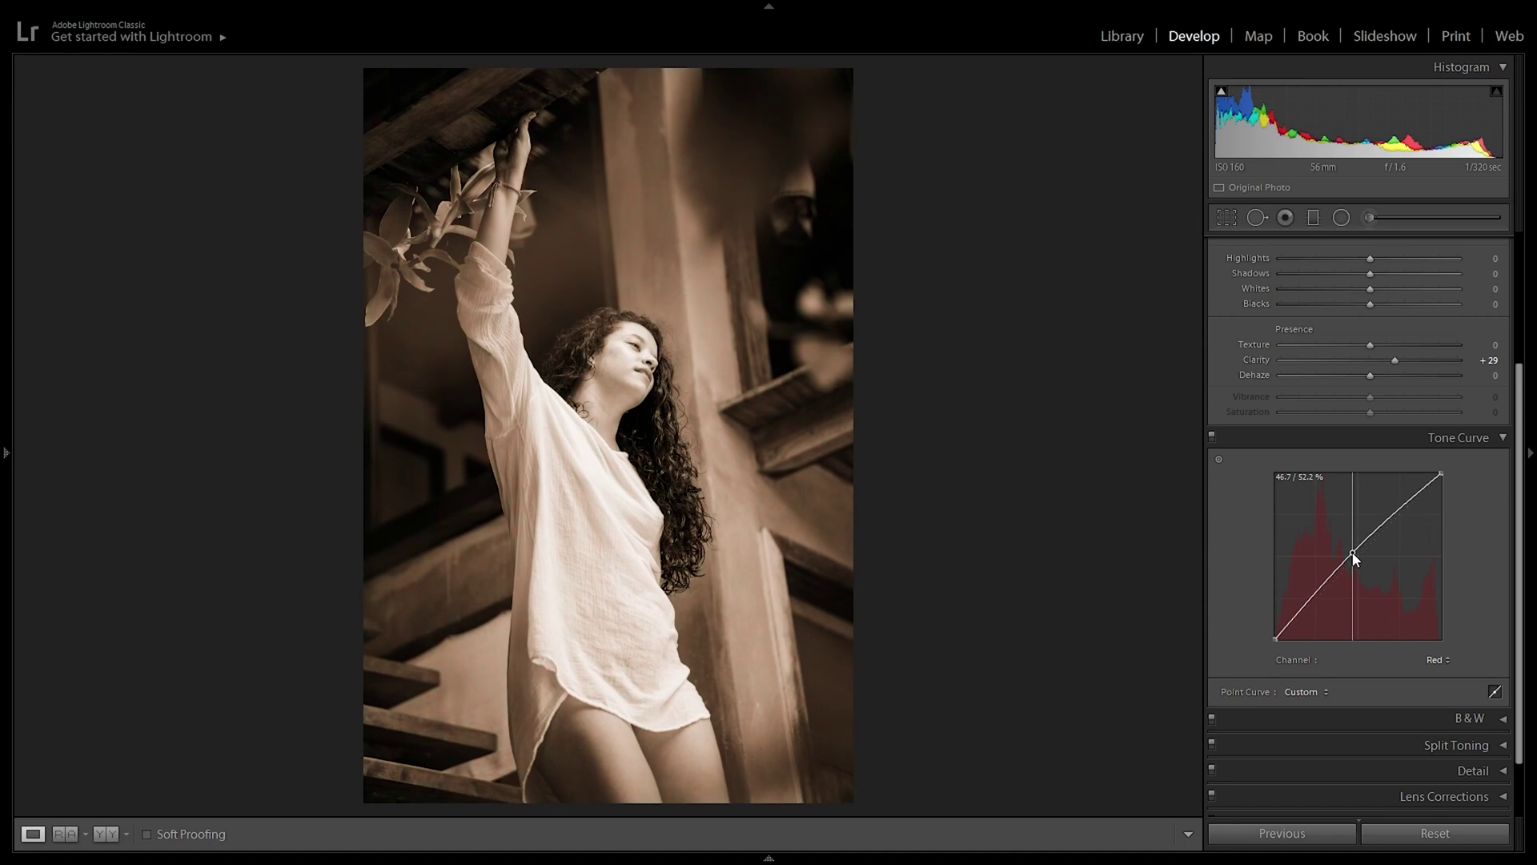
{"action": "left_click_drag", "start_coordinate": [1352, 551], "coordinate": [1353, 546]}
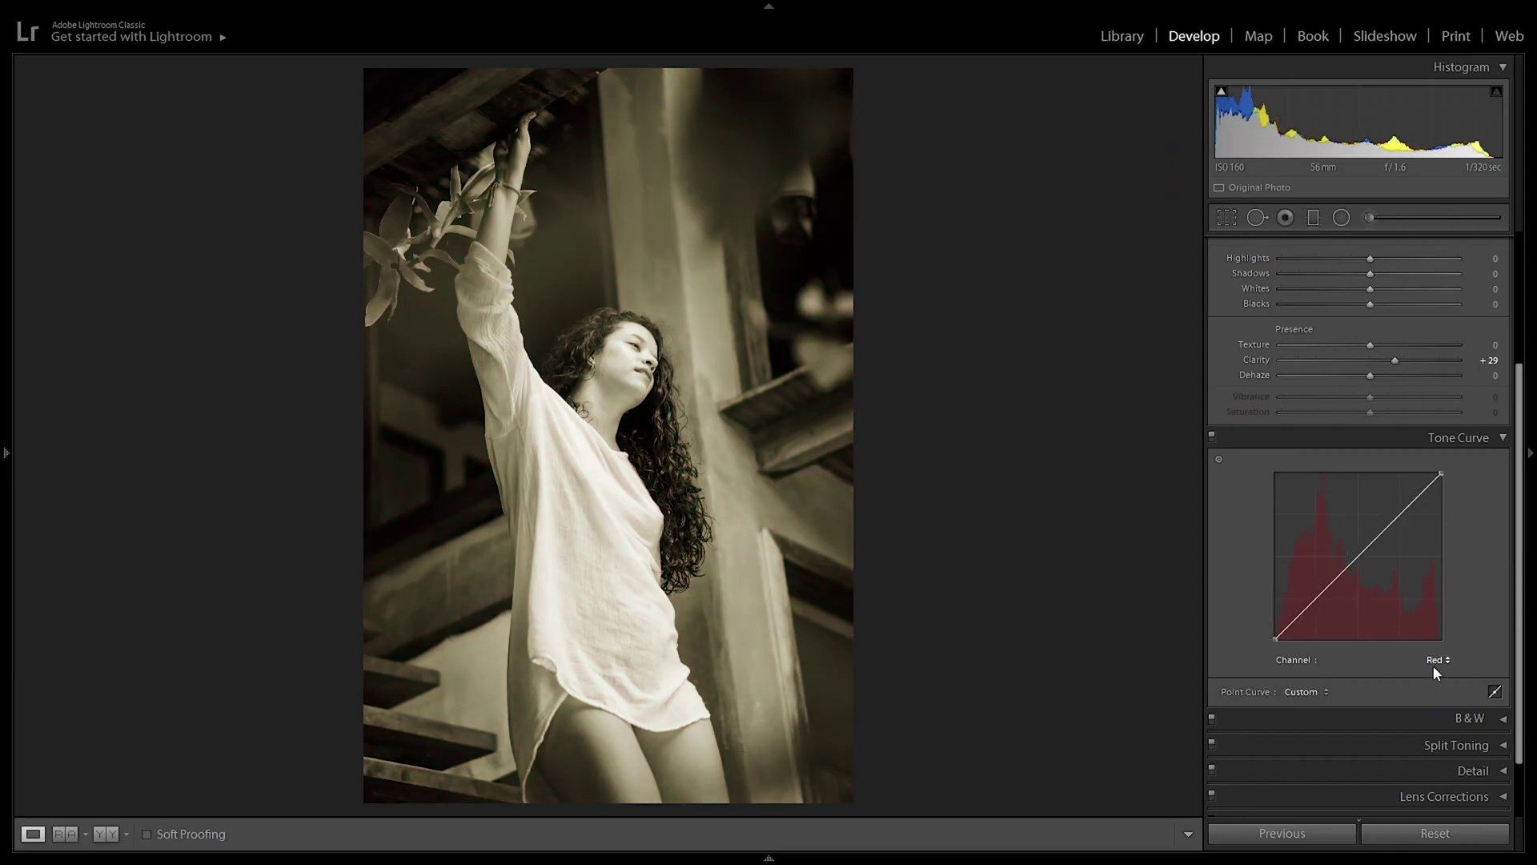
Step: Raise the Blue curve midpoint to about 47.8/52.5% for a cool blue tone
{"action": "left_click", "coordinate": [1438, 659]}
{"action": "left_click", "coordinate": [1409, 733]}
{"action": "left_click_drag", "start_coordinate": [1368, 564], "coordinate": [1355, 548]}
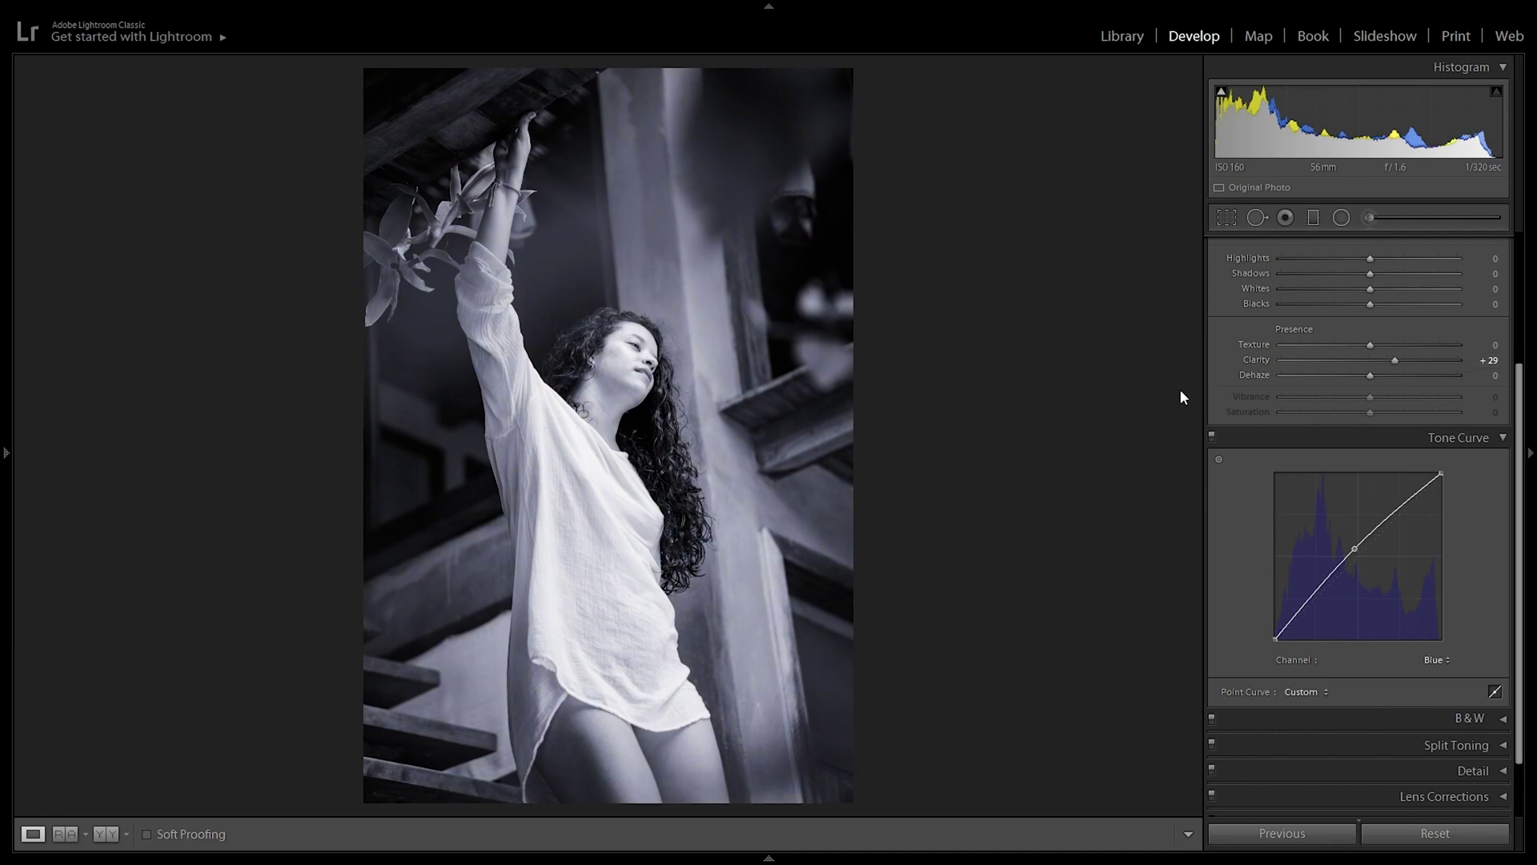